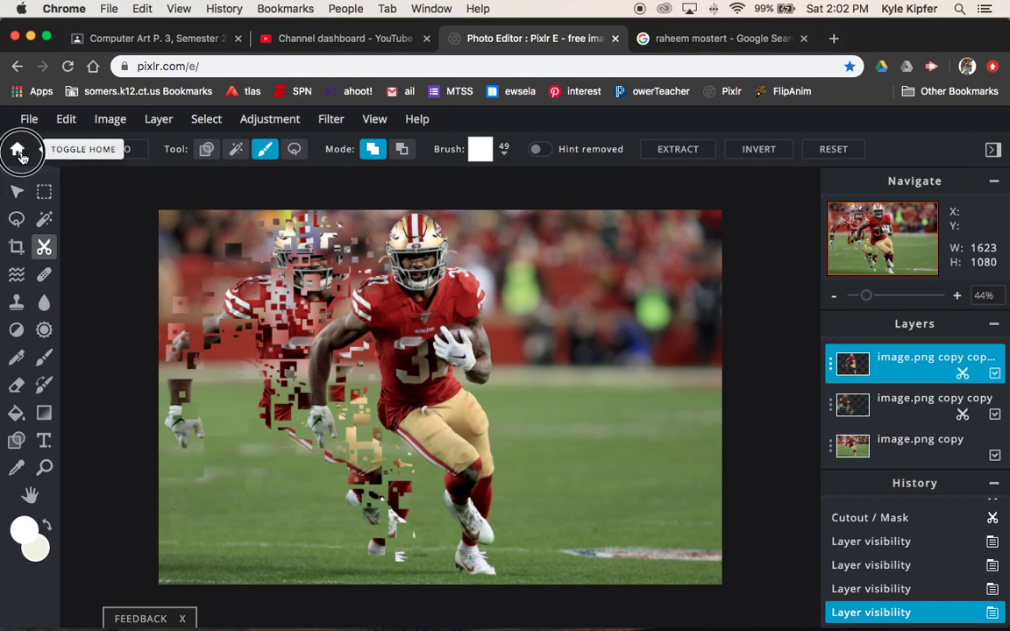
Step: Create a blank Full HD image of 1920 x 1080 px named pixelexplode
{"action": "left_click", "coordinate": [18, 149]}
{"action": "left_click", "coordinate": [98, 275]}
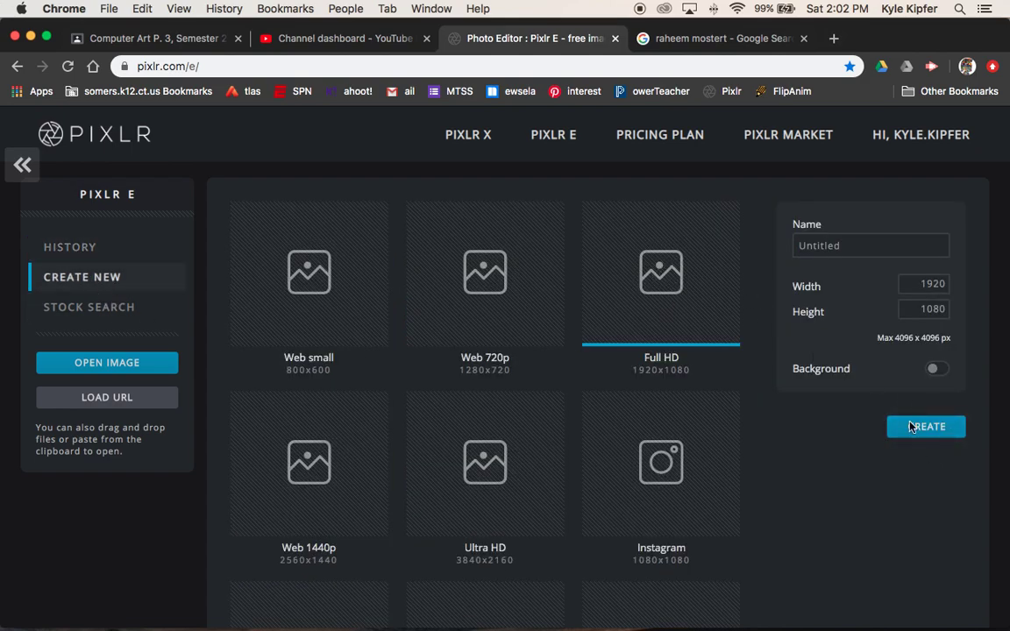
{"action": "left_click", "coordinate": [862, 249]}
{"action": "left_click_drag", "start_coordinate": [861, 250], "coordinate": [733, 249]}
{"action": "type", "text": "pixelexplode"}
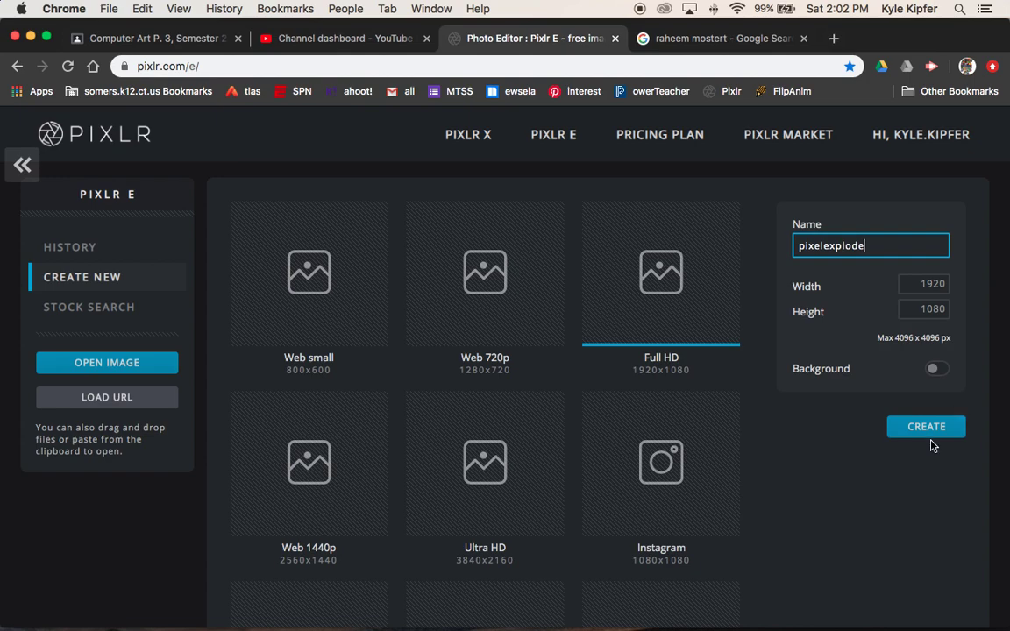
{"action": "left_click", "coordinate": [933, 433]}
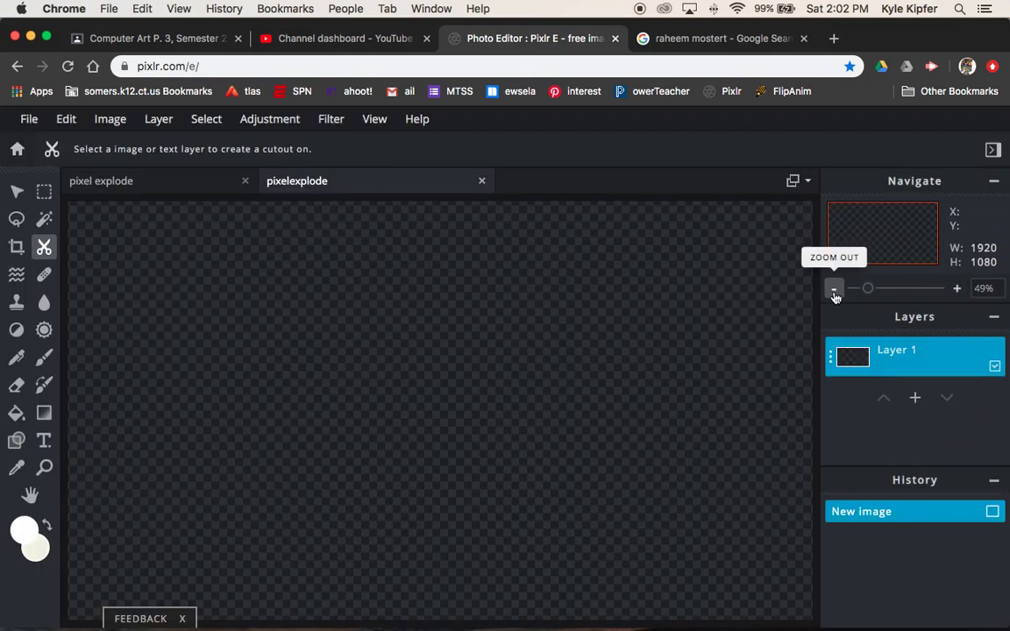
{"action": "left_click", "coordinate": [833, 289]}
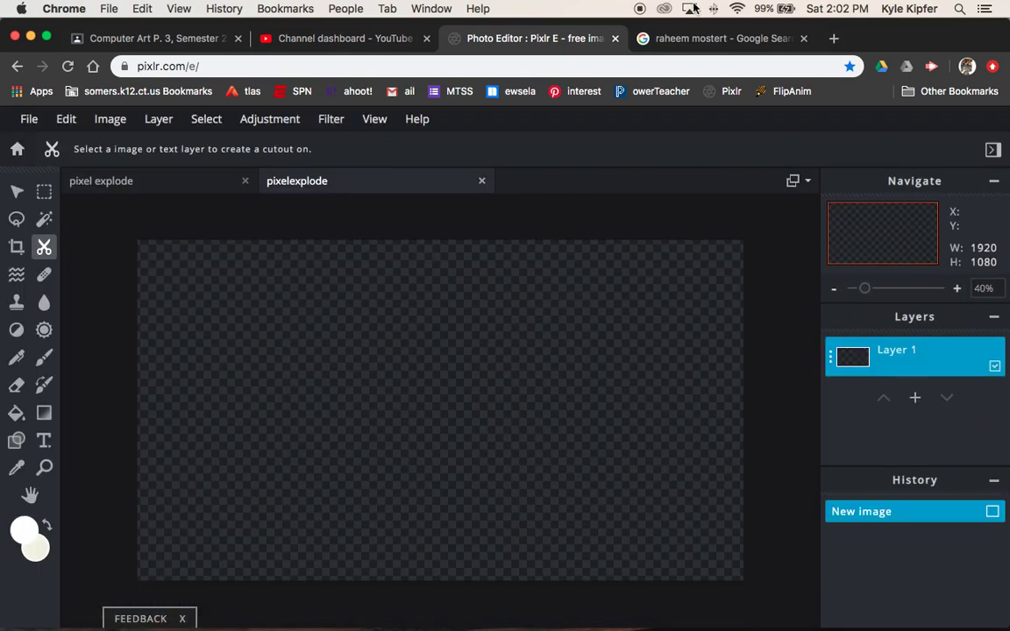
Step: Copy the Los Angeles Times photo of Raheem Mostert from the Google image results and paste it into the pixelexplode image
{"action": "left_click", "coordinate": [717, 40]}
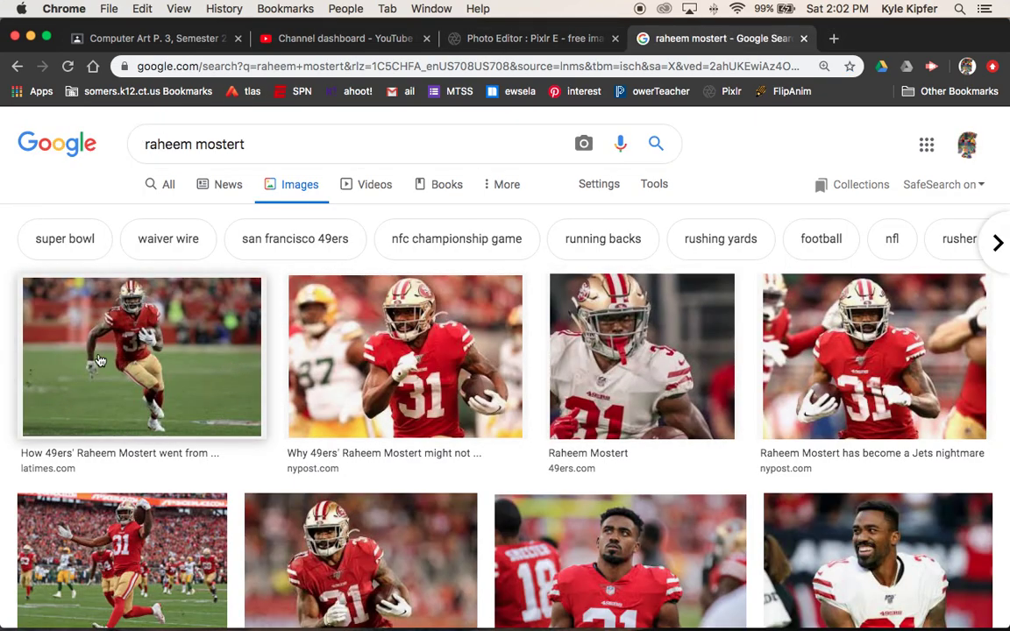
{"action": "left_click", "coordinate": [166, 305]}
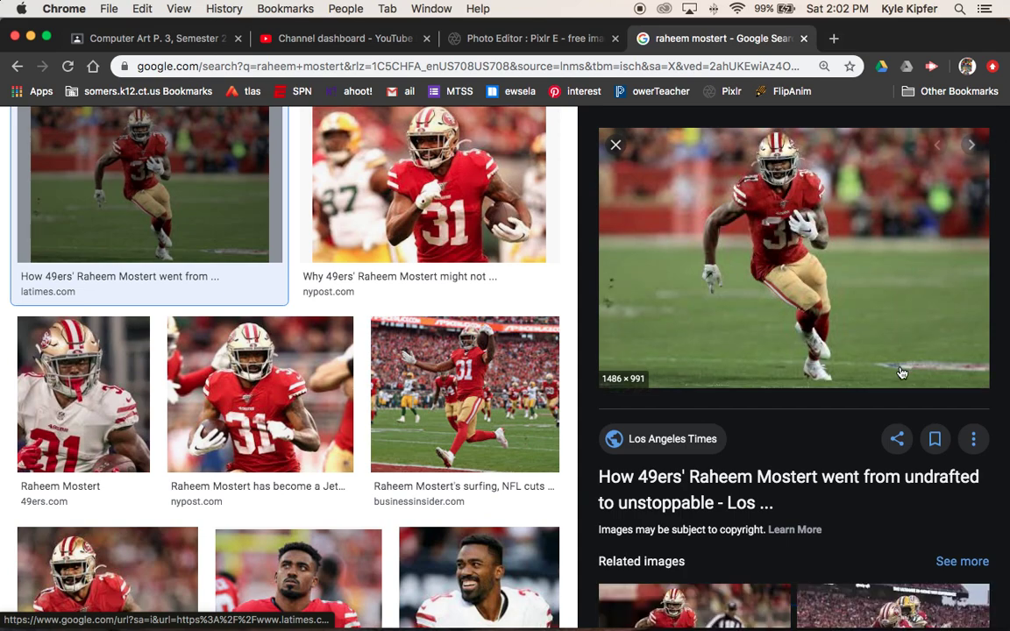
{"action": "right_click", "coordinate": [807, 267]}
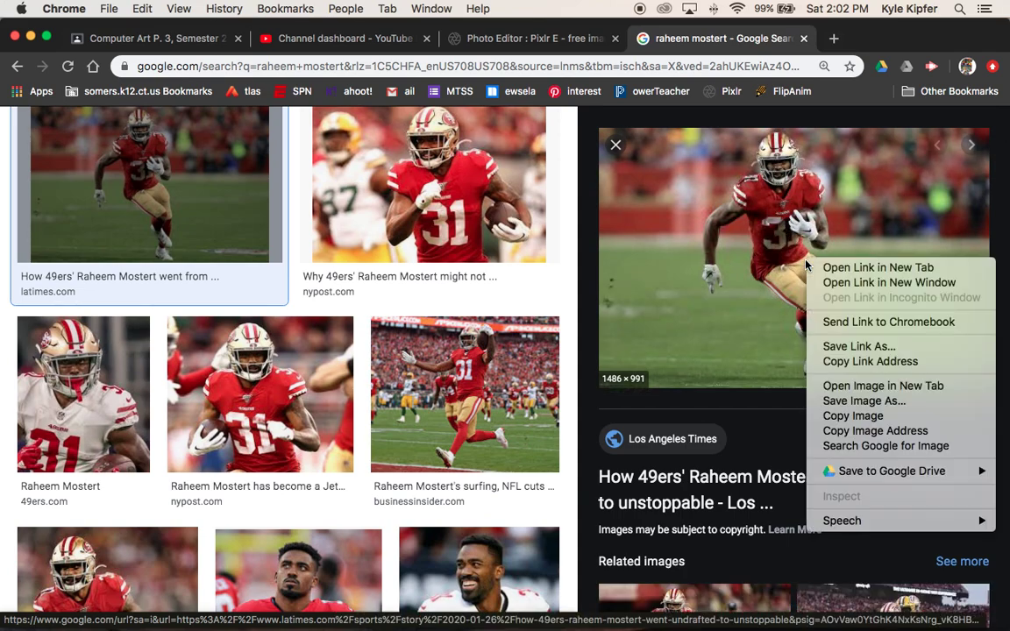
{"action": "left_click", "coordinate": [840, 417]}
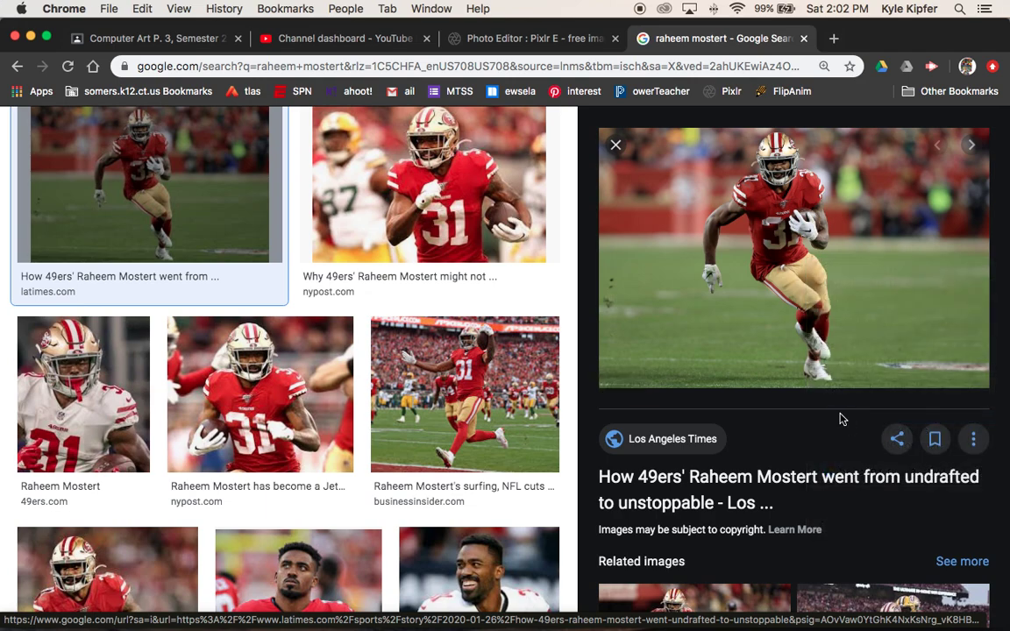
{"action": "left_click", "coordinate": [804, 38]}
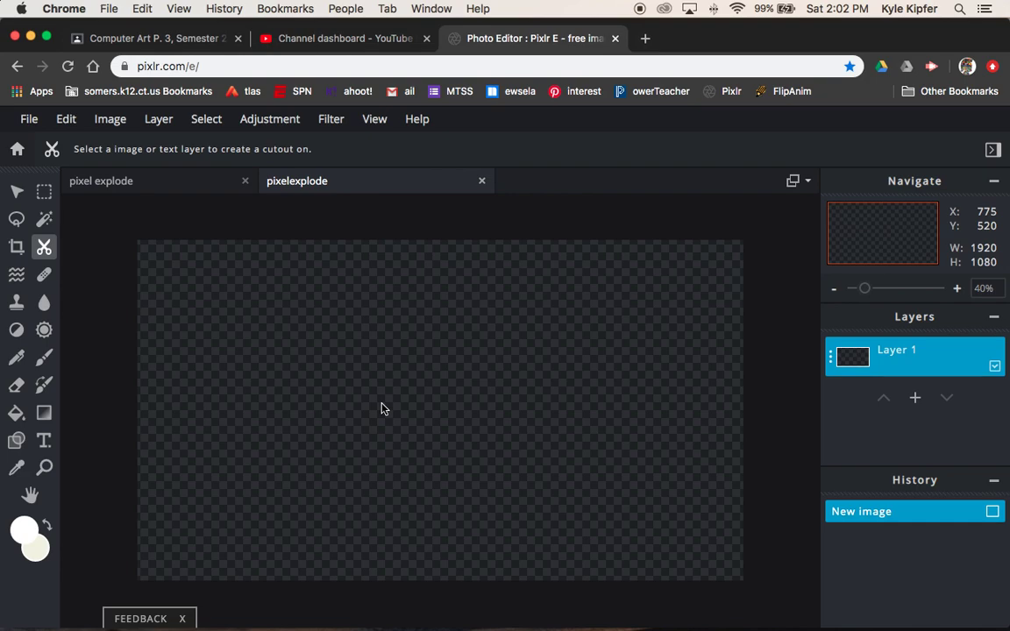
{"action": "key", "text": "super+v"}
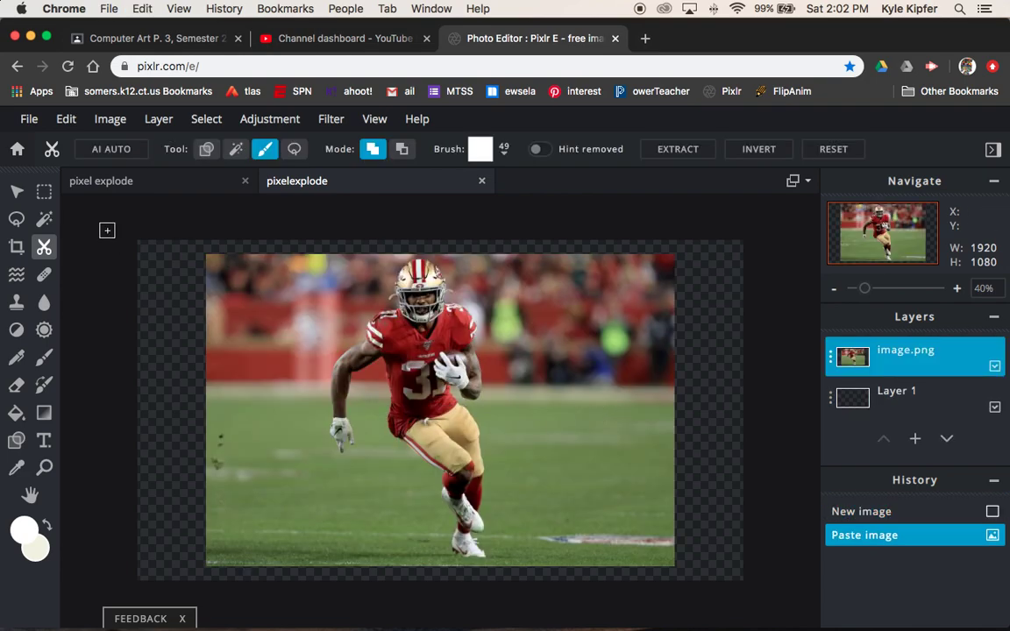
Step: Enlarge the pasted photo with fixed aspect to about 1636 x 1091 px so it covers the full canvas height
{"action": "left_click", "coordinate": [16, 192]}
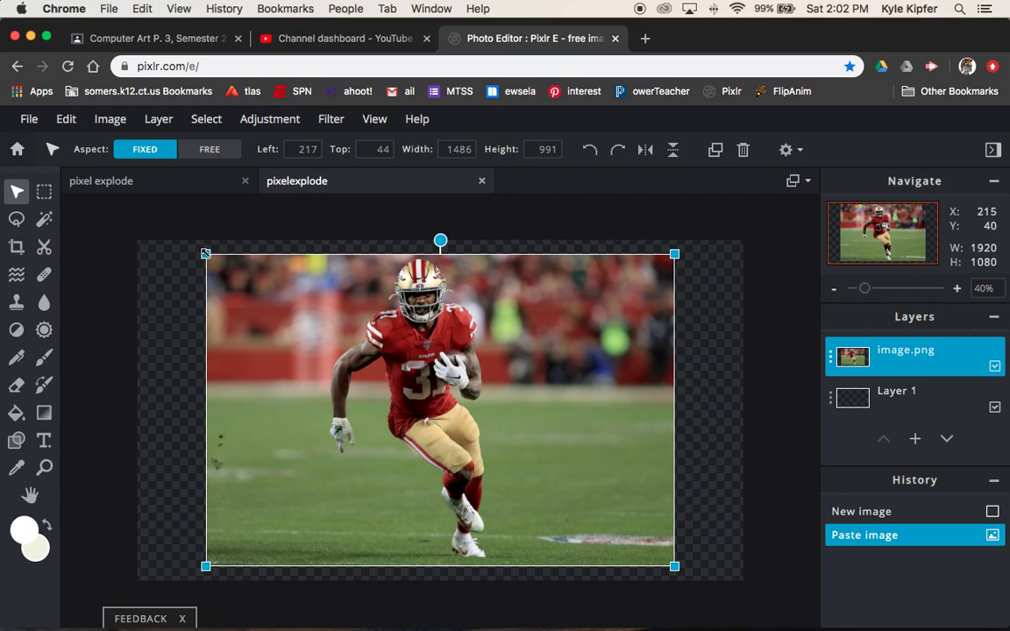
{"action": "left_click_drag", "start_coordinate": [205, 253], "coordinate": [180, 236]}
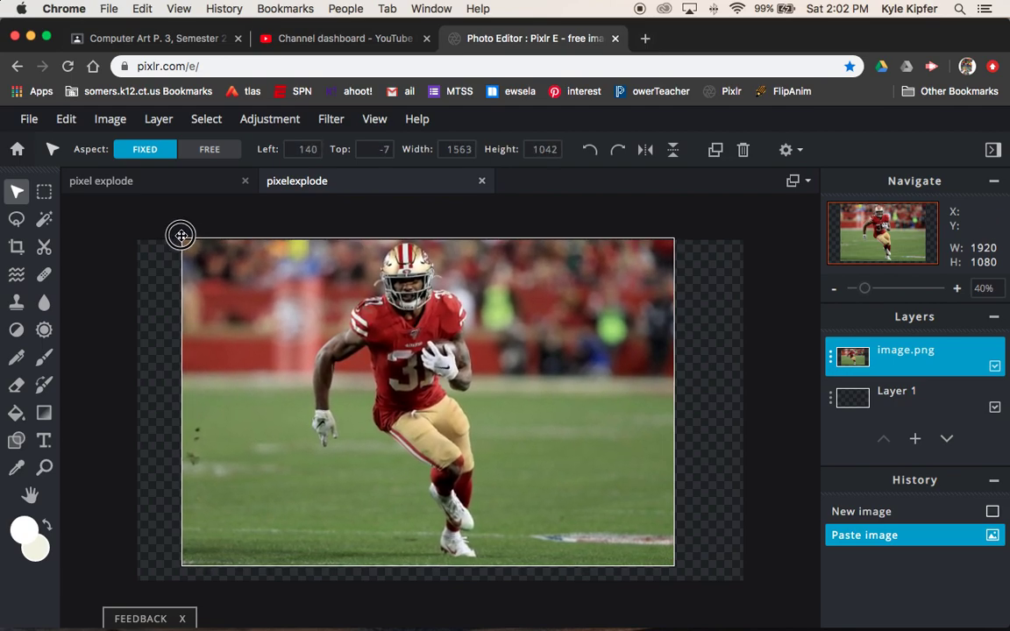
{"action": "left_click_drag", "start_coordinate": [675, 567], "coordinate": [692, 580]}
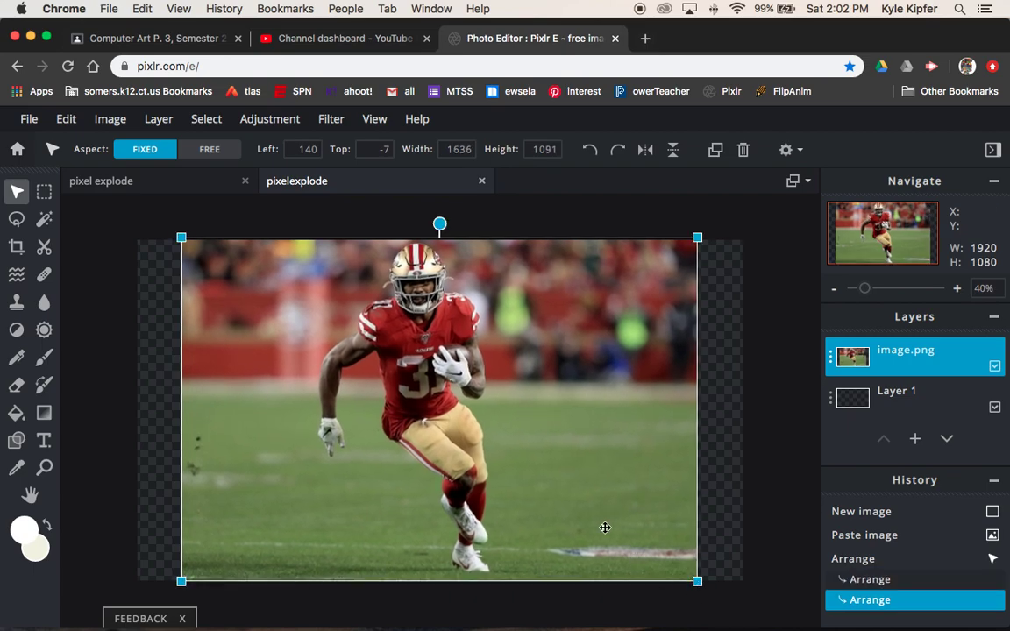
{"action": "left_click", "coordinate": [86, 268]}
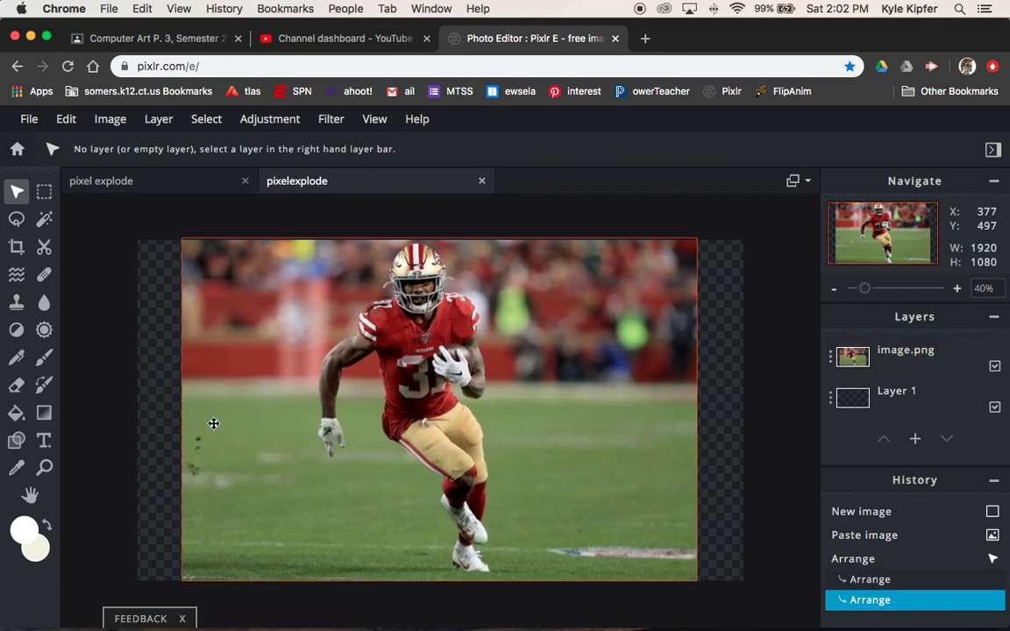
Step: Crop the empty strips on both sides of the photo, leaving a canvas about 1621 px wide
{"action": "left_click", "coordinate": [16, 249]}
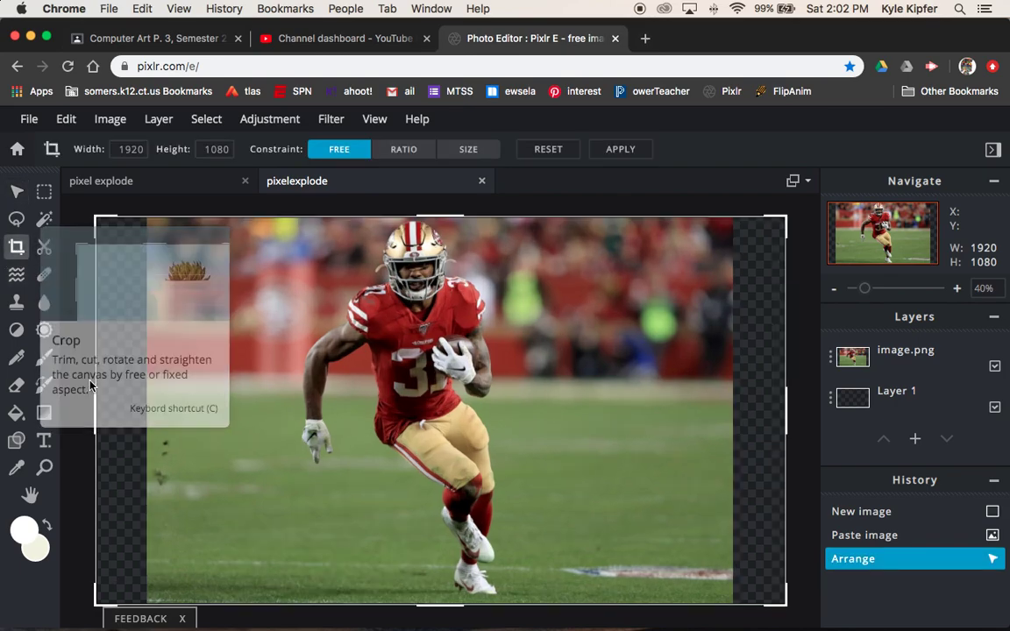
{"action": "left_click_drag", "start_coordinate": [97, 420], "coordinate": [148, 409]}
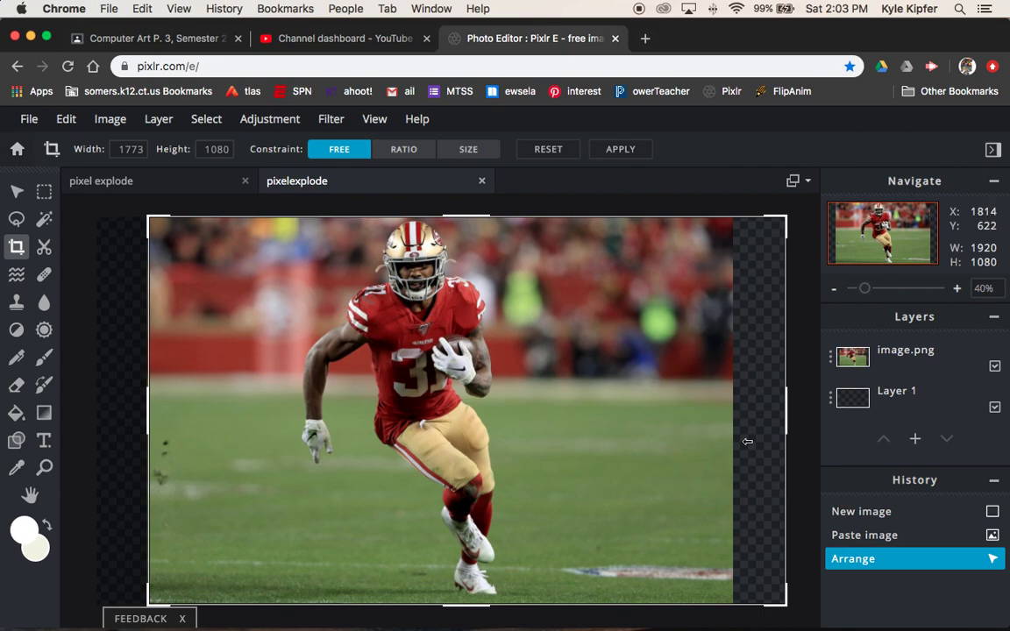
{"action": "left_click_drag", "start_coordinate": [784, 412], "coordinate": [732, 418]}
{"action": "left_click", "coordinate": [621, 149]}
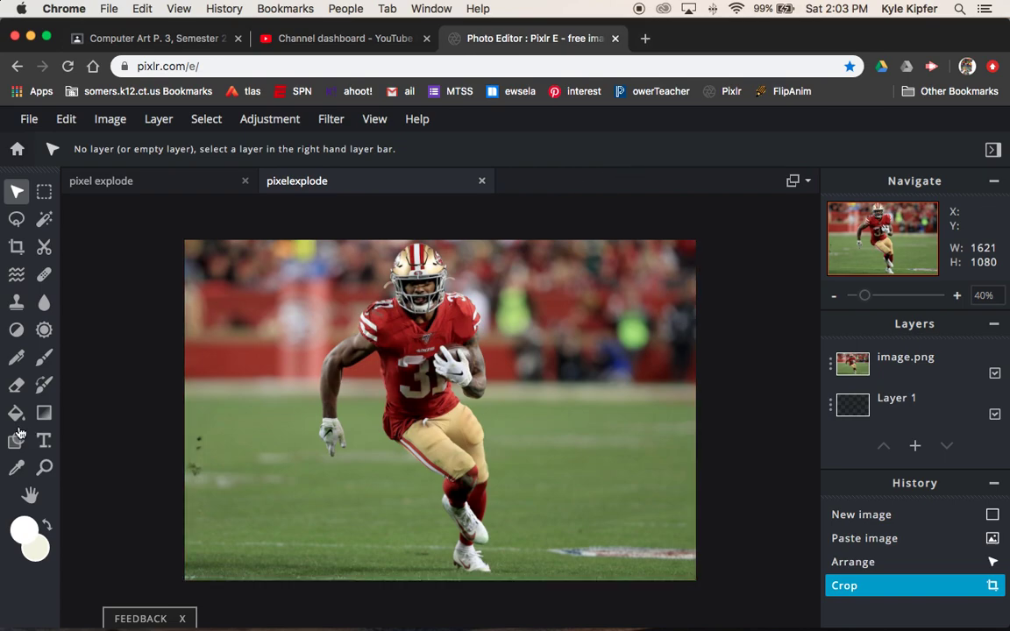
Step: Set up the Cutout / Mask brush in remove mode for the image.png layer and duplicate that layer
{"action": "left_click", "coordinate": [43, 248]}
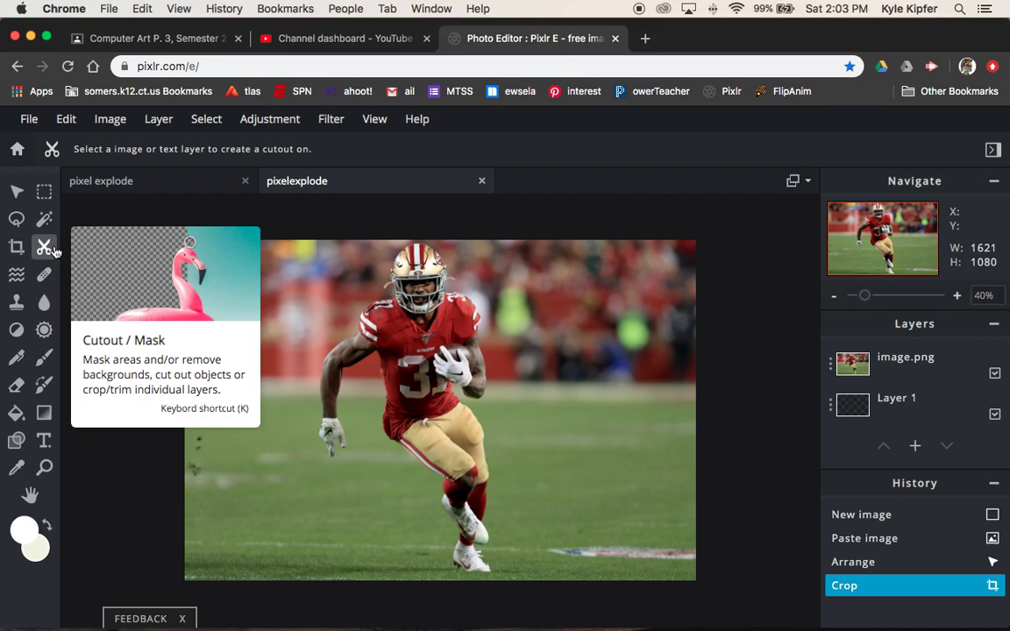
{"action": "left_click", "coordinate": [939, 369]}
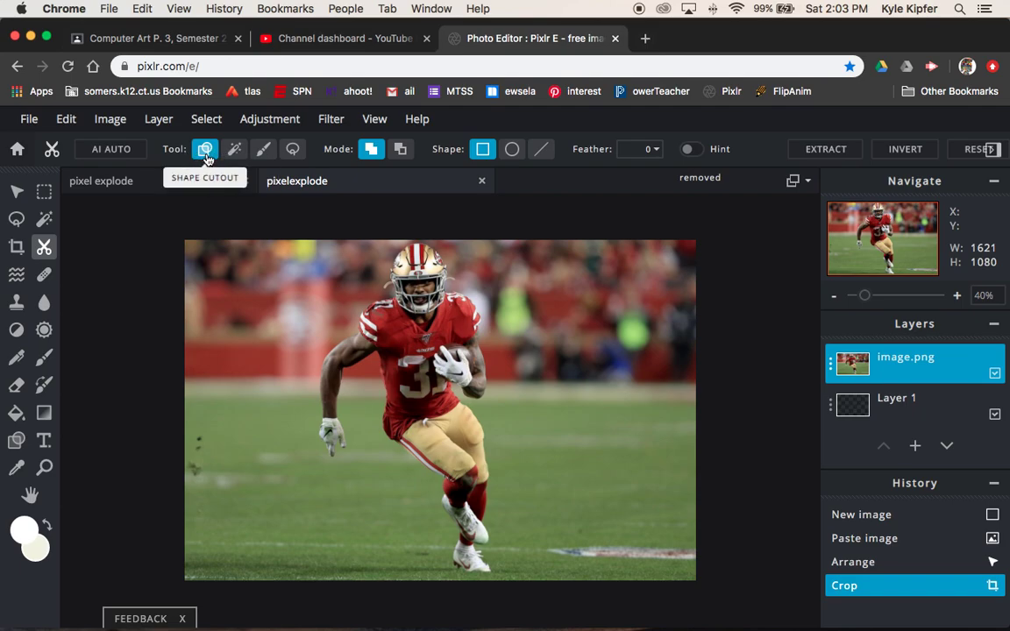
{"action": "left_click", "coordinate": [262, 150]}
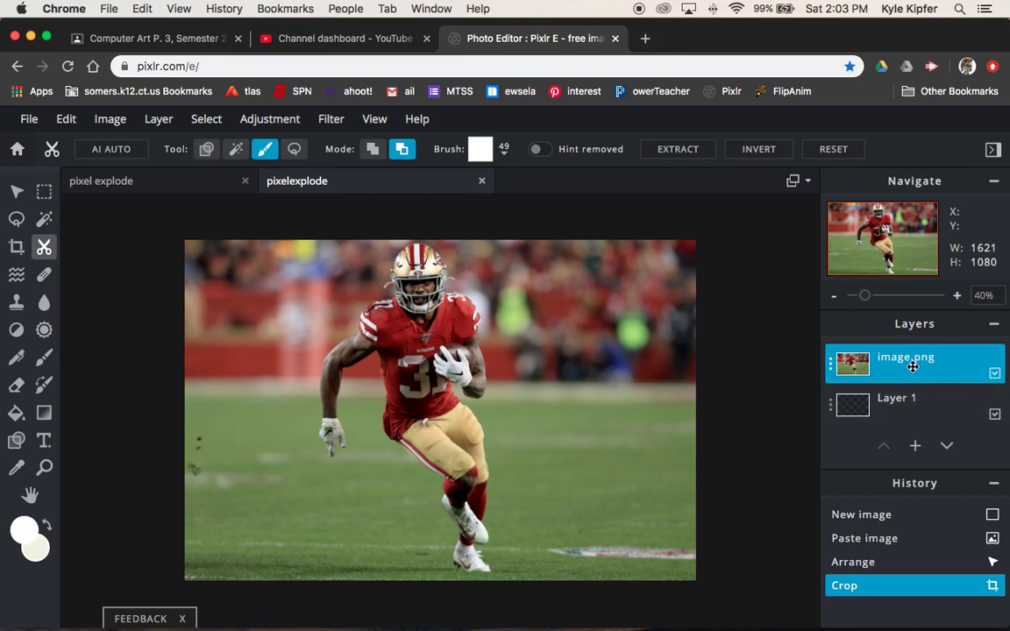
{"action": "left_click", "coordinate": [833, 370]}
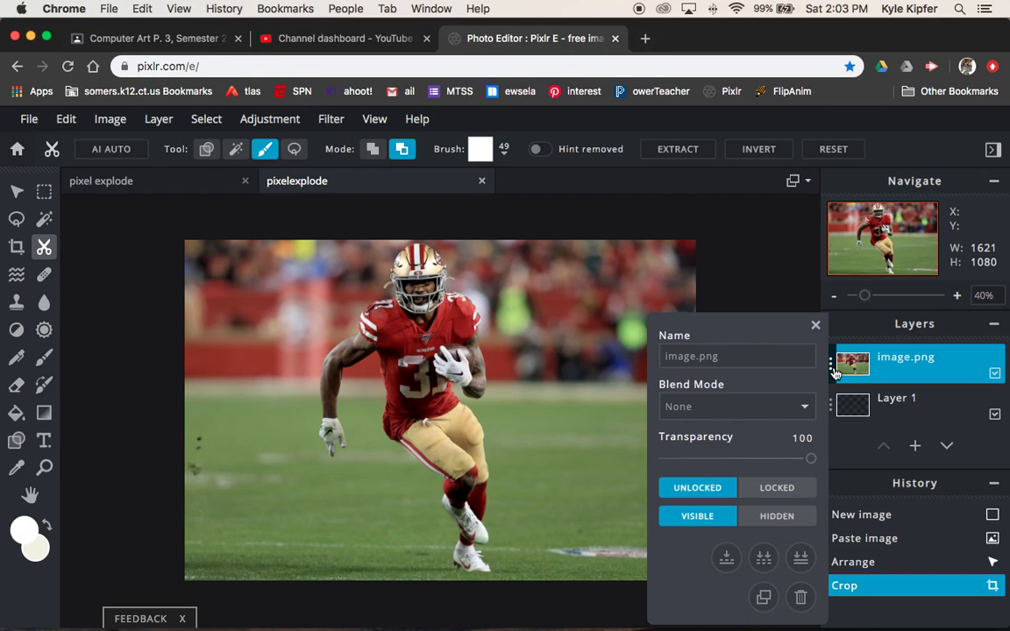
{"action": "left_click", "coordinate": [764, 598]}
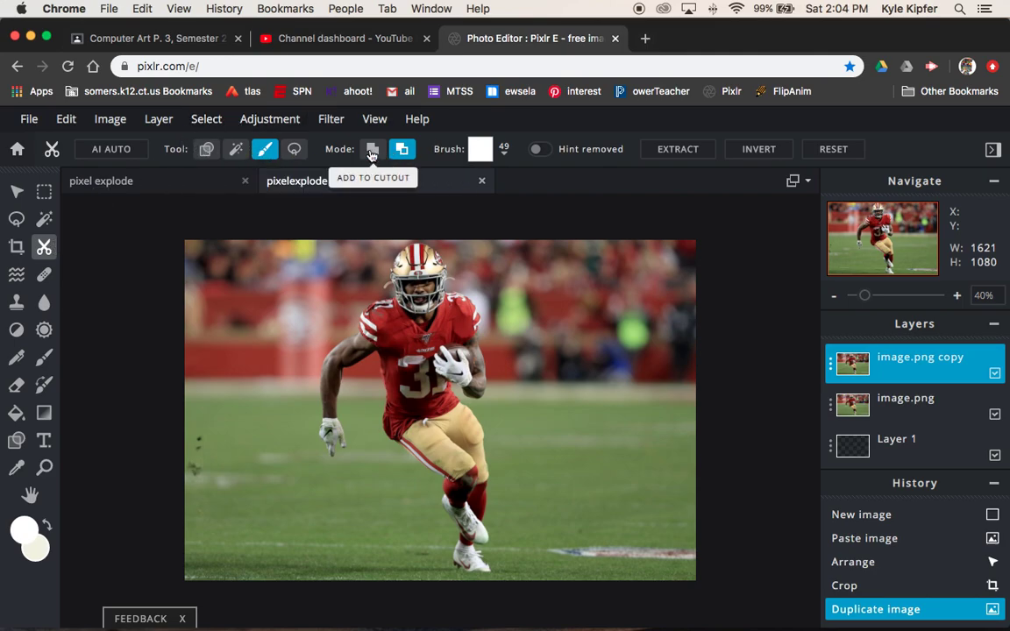
Step: Set the cutout brush to a round shape with 81 px size and 30% softness
{"action": "left_click", "coordinate": [481, 149]}
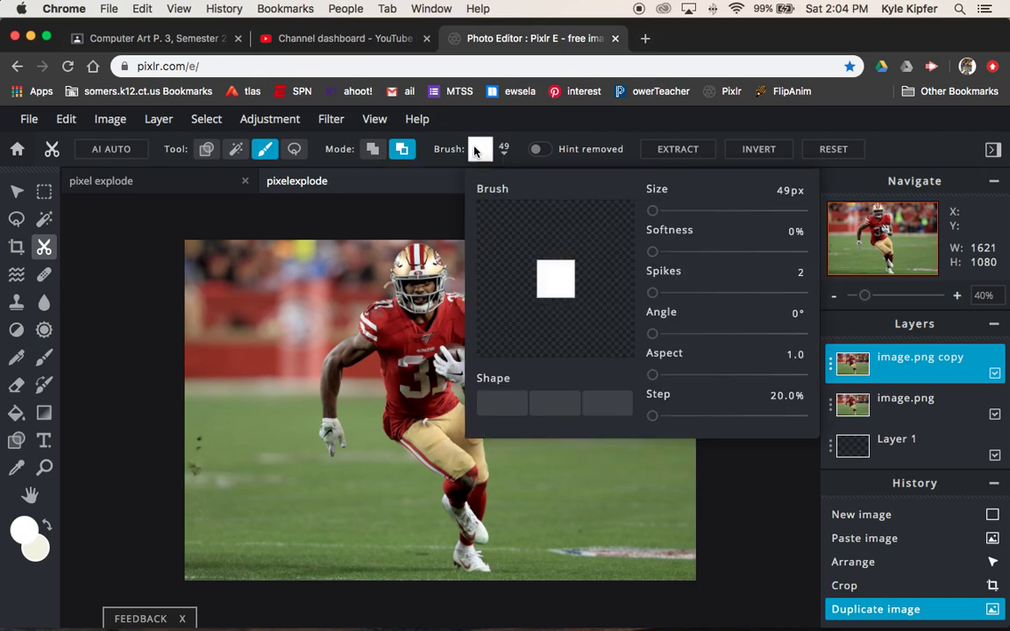
{"action": "left_click", "coordinate": [503, 404]}
{"action": "left_click_drag", "start_coordinate": [653, 256], "coordinate": [691, 255]}
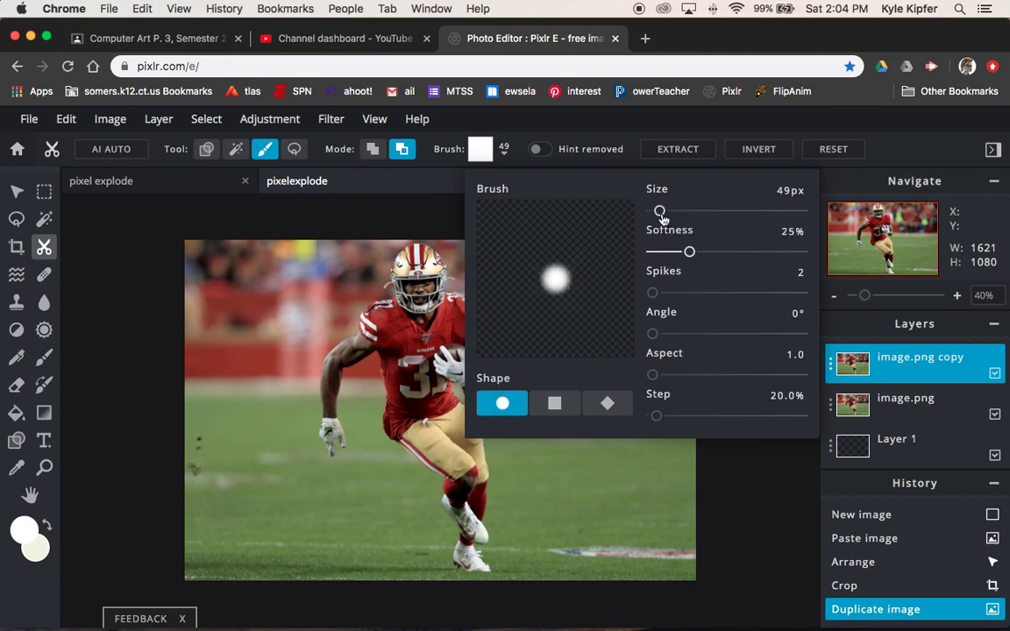
{"action": "mouse_move", "coordinate": [659, 211]}
{"action": "left_mouse_down"}
{"action": "mouse_move", "coordinate": [677, 210]}
{"action": "mouse_move", "coordinate": [666, 211]}
{"action": "left_mouse_up"}
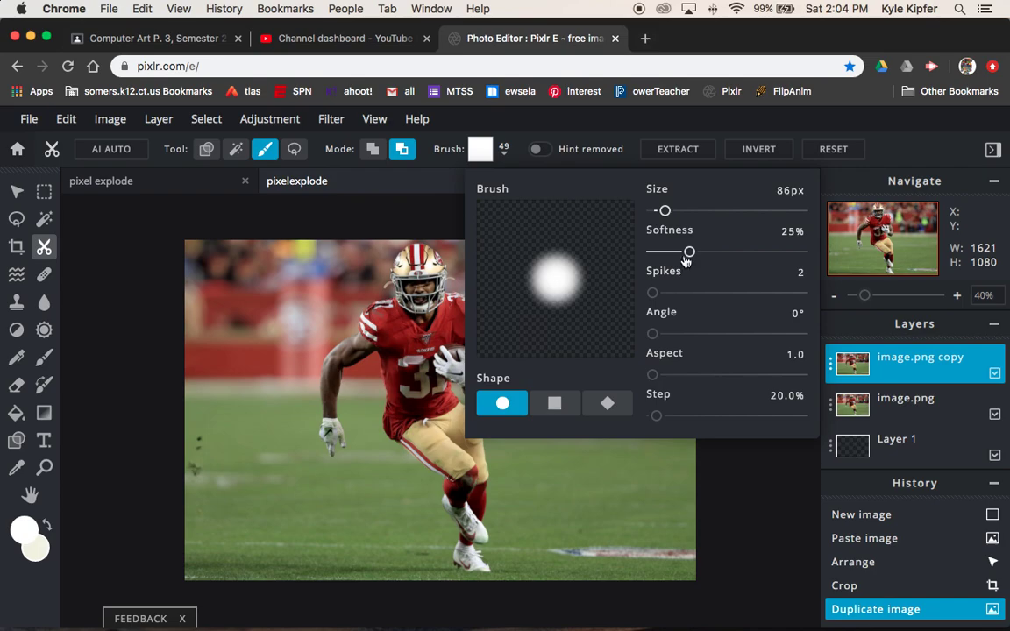
{"action": "mouse_move", "coordinate": [688, 255]}
{"action": "left_mouse_down"}
{"action": "mouse_move", "coordinate": [712, 254]}
{"action": "mouse_move", "coordinate": [698, 253]}
{"action": "left_mouse_up"}
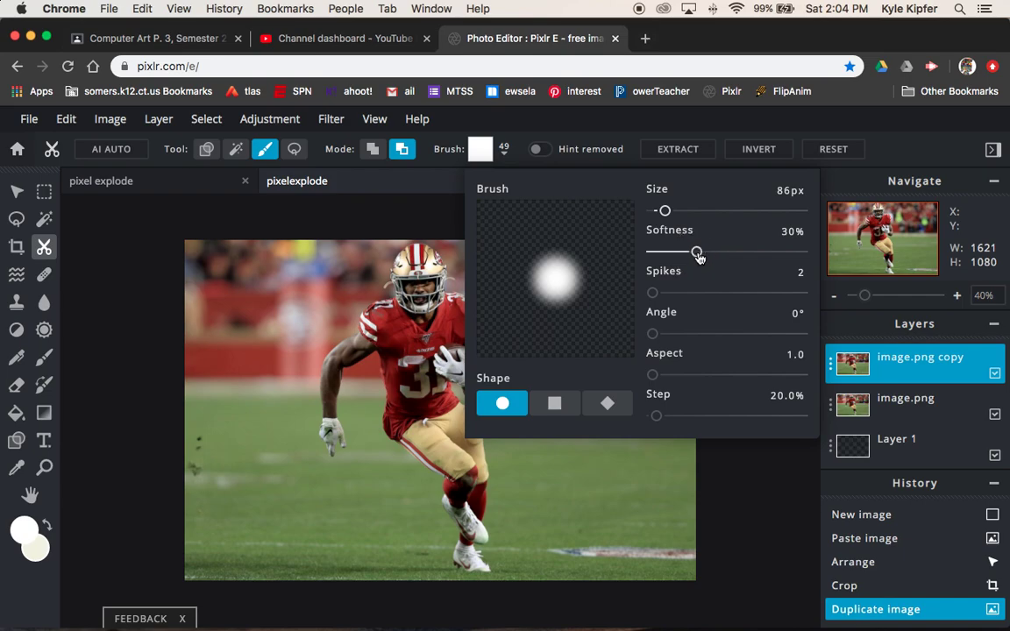
{"action": "left_click", "coordinate": [665, 212]}
{"action": "left_click_drag", "start_coordinate": [665, 212], "coordinate": [665, 211]}
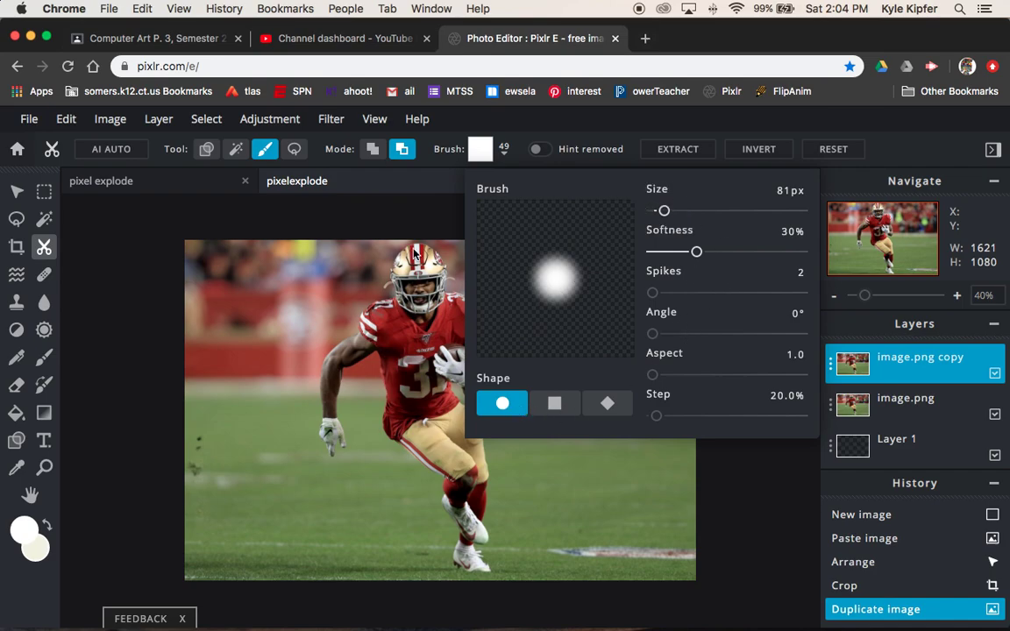
Step: Brush away the background bordering the player on the image.png copy layer, from the helmet around the ball arm and legs to the free arm
{"action": "left_click", "coordinate": [418, 214]}
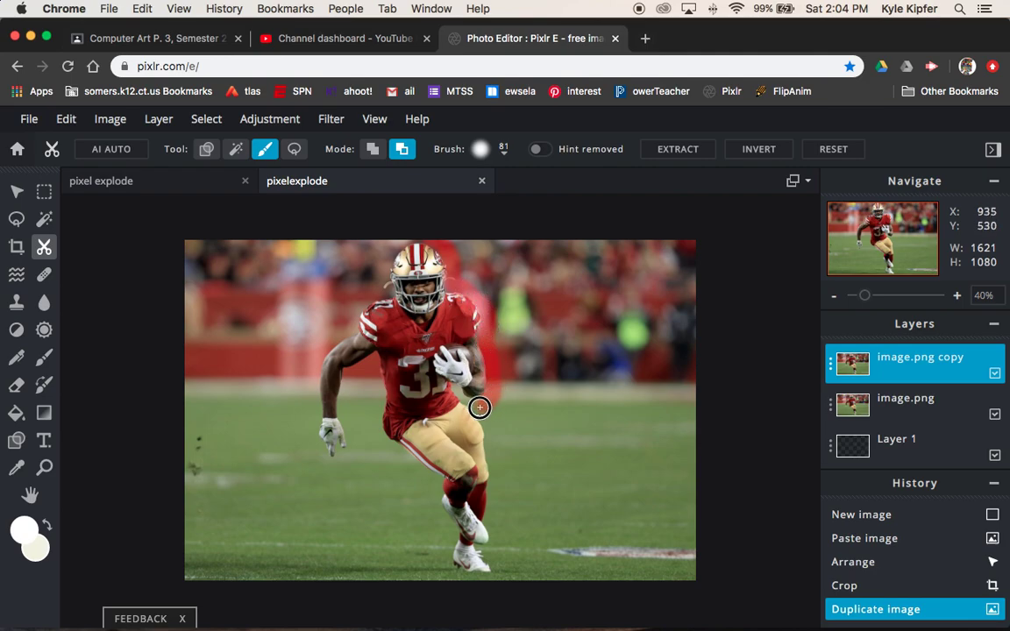
{"action": "mouse_move", "coordinate": [476, 405]}
{"action": "left_mouse_down"}
{"action": "mouse_move", "coordinate": [498, 475]}
{"action": "mouse_move", "coordinate": [498, 577]}
{"action": "mouse_move", "coordinate": [482, 580]}
{"action": "mouse_move", "coordinate": [445, 564]}
{"action": "mouse_move", "coordinate": [451, 534]}
{"action": "mouse_move", "coordinate": [435, 509]}
{"action": "mouse_move", "coordinate": [438, 484]}
{"action": "mouse_move", "coordinate": [382, 436]}
{"action": "mouse_move", "coordinate": [384, 418]}
{"action": "left_mouse_up"}
{"action": "scroll", "coordinate": [385, 417], "scroll_direction": "up", "scroll_amount": 1}
{"action": "scroll", "coordinate": [377, 418], "scroll_direction": "up", "scroll_amount": 1}
{"action": "scroll", "coordinate": [355, 417], "scroll_direction": "down", "scroll_amount": 5}
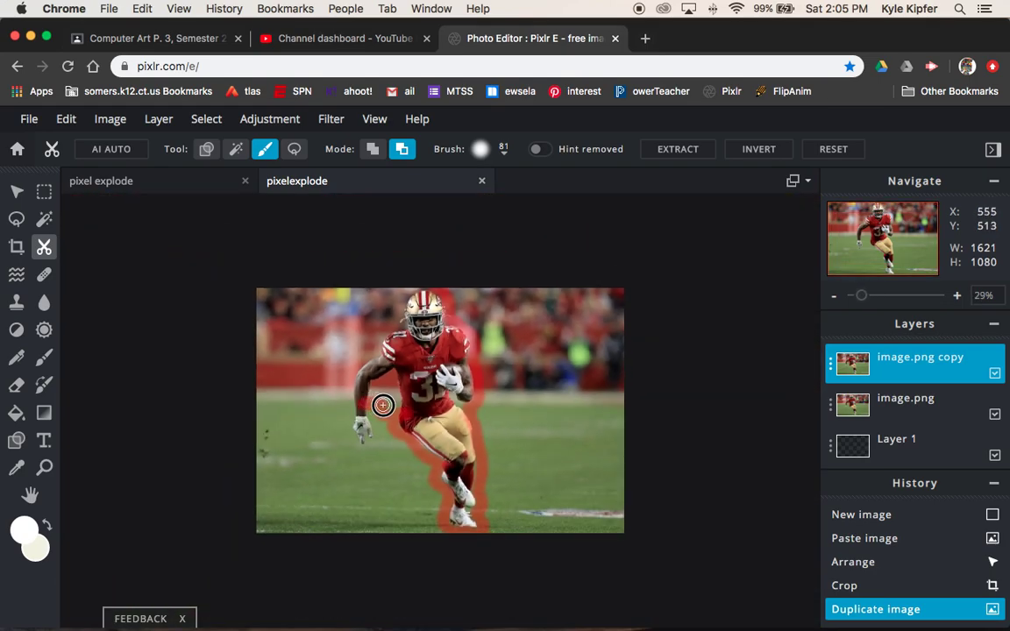
{"action": "scroll", "coordinate": [395, 399], "scroll_direction": "down", "scroll_amount": 1}
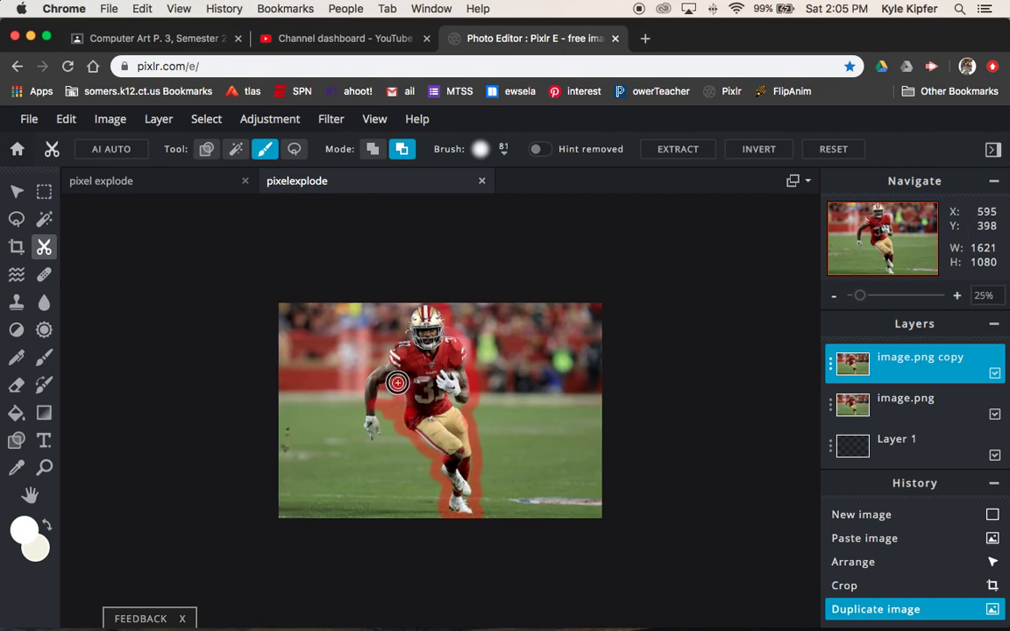
{"action": "scroll", "coordinate": [386, 394], "scroll_direction": "up", "scroll_amount": 1}
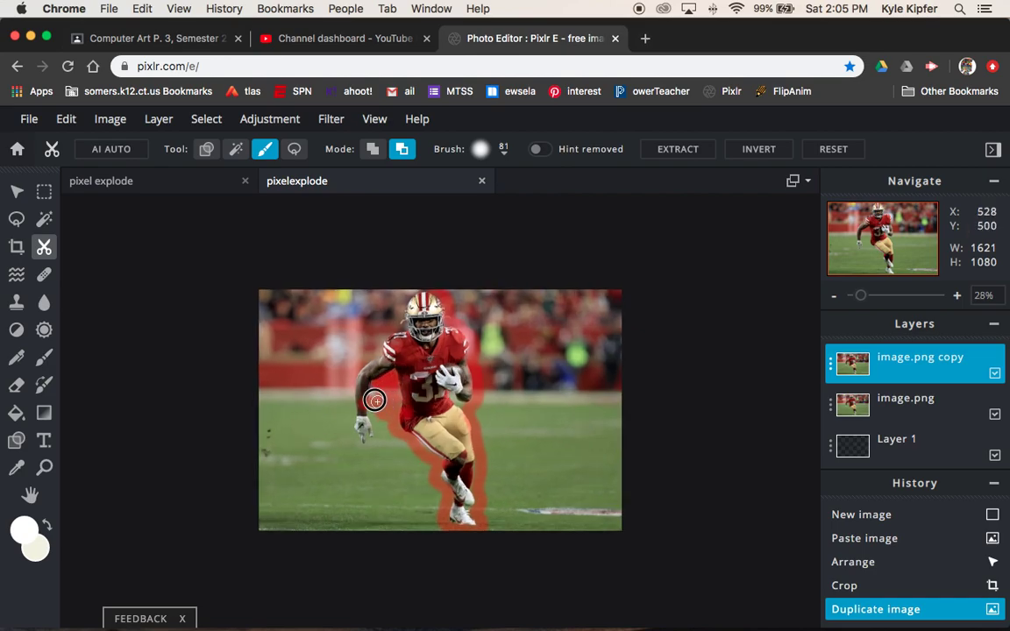
{"action": "scroll", "coordinate": [374, 395], "scroll_direction": "down", "scroll_amount": 2}
{"action": "key", "text": "Return"}
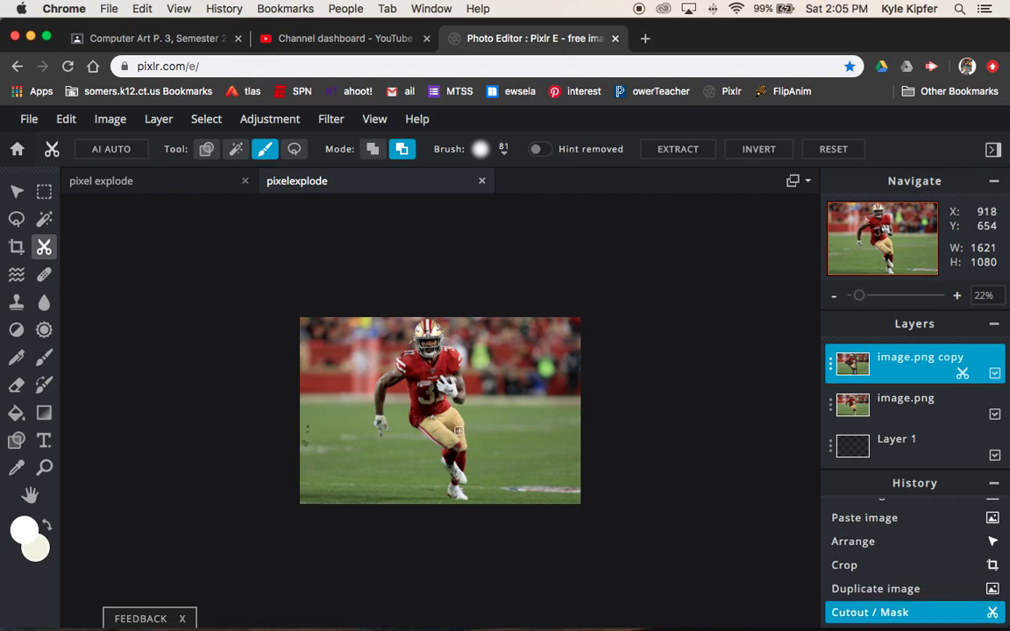
{"action": "scroll", "coordinate": [468, 416], "scroll_direction": "up", "scroll_amount": 3}
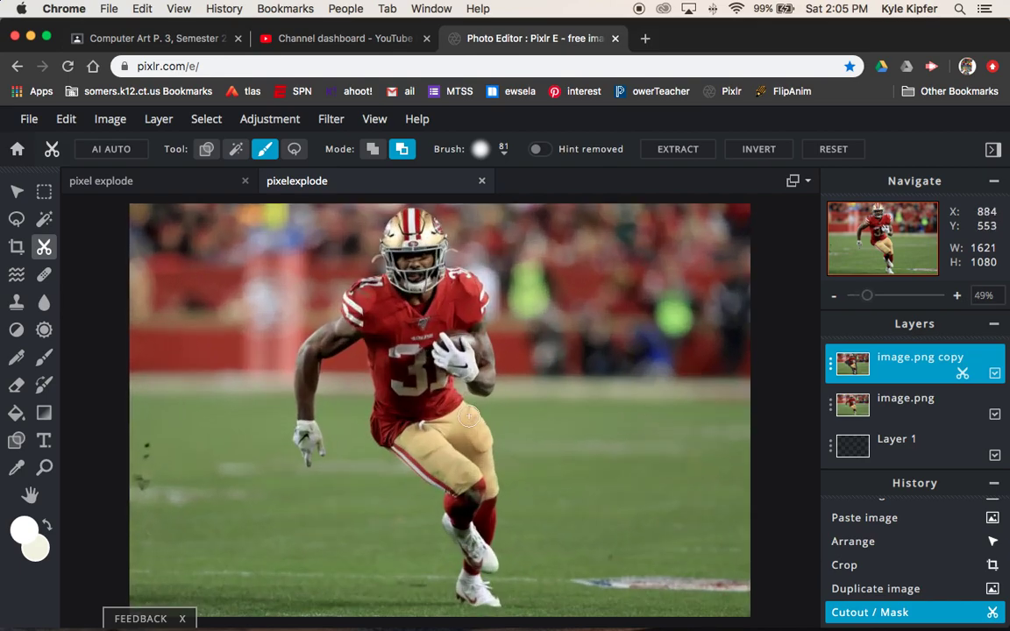
{"action": "scroll", "coordinate": [469, 415], "scroll_direction": "down", "scroll_amount": 4}
{"action": "scroll", "coordinate": [468, 415], "scroll_direction": "up", "scroll_amount": 3}
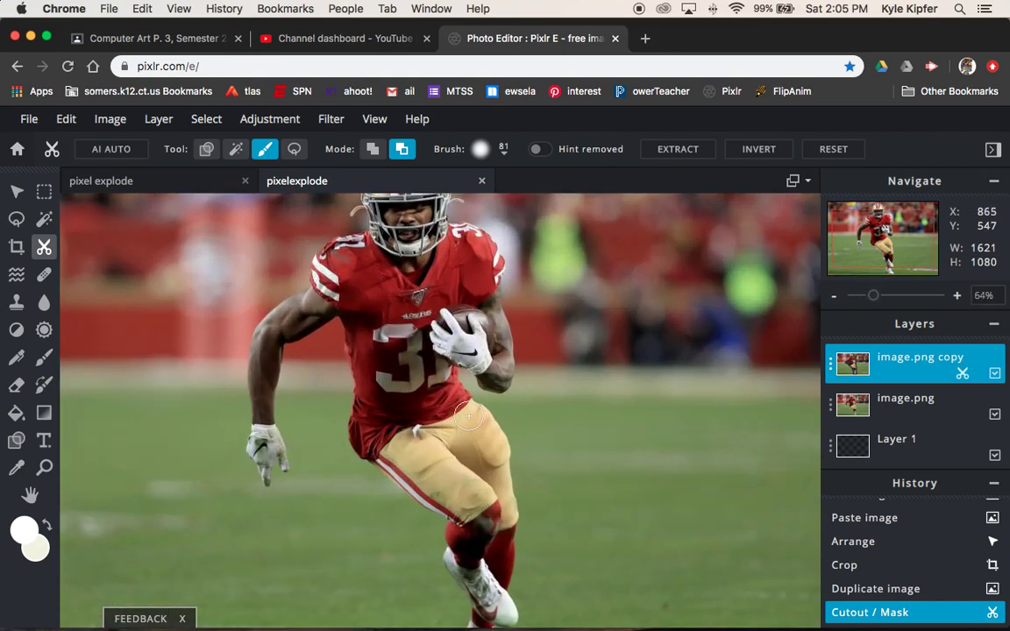
{"action": "scroll", "coordinate": [468, 415], "scroll_direction": "down", "scroll_amount": 2}
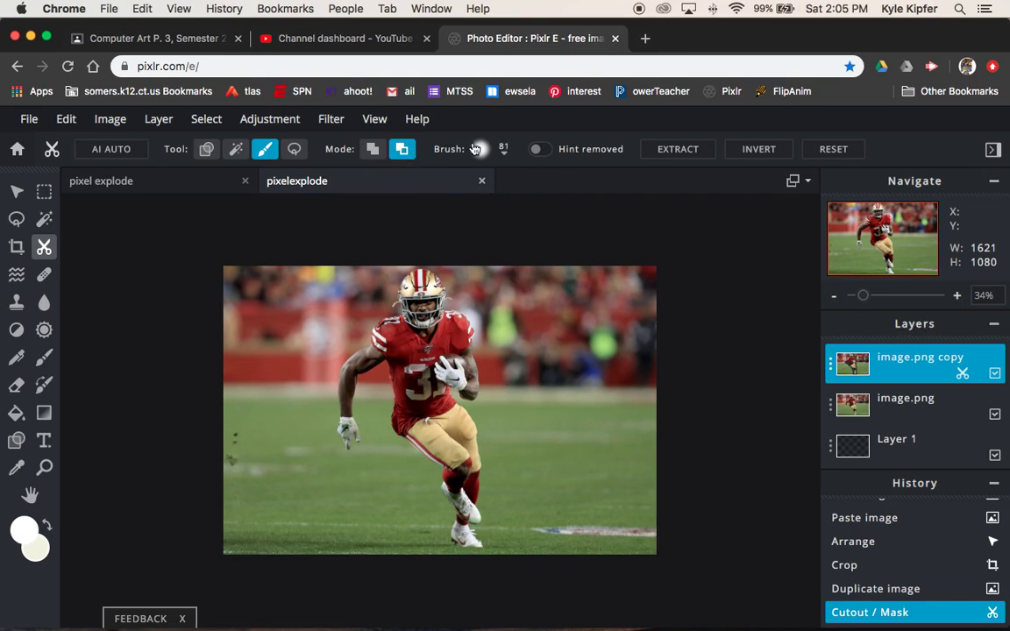
Step: Dab the cutout brush over the grass on the image.png copy layer and hide the image.png layer beneath it
{"action": "left_click", "coordinate": [590, 385]}
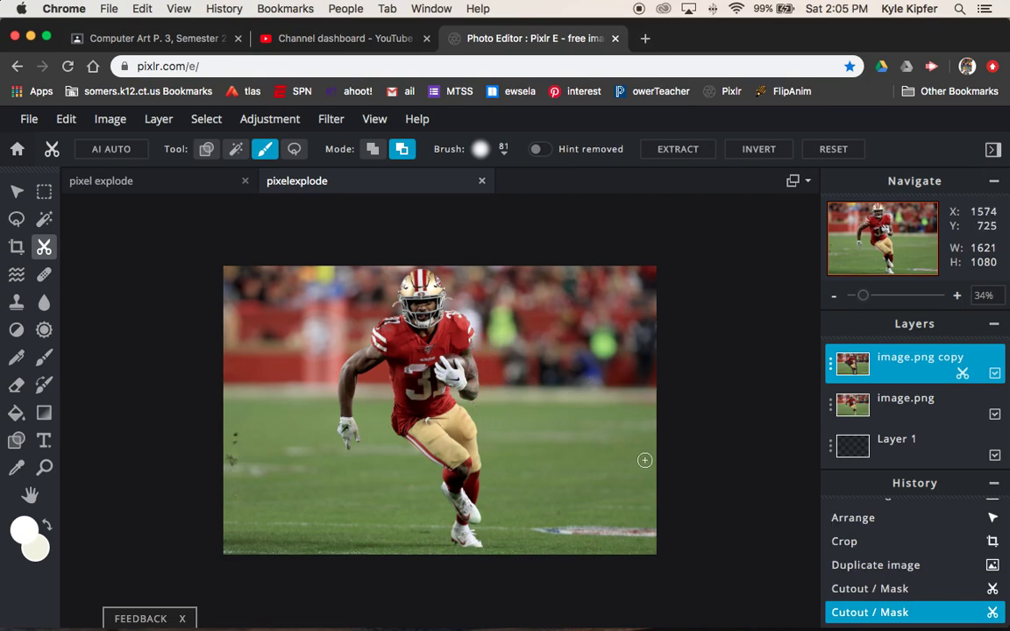
{"action": "left_click_drag", "start_coordinate": [645, 460], "coordinate": [666, 450]}
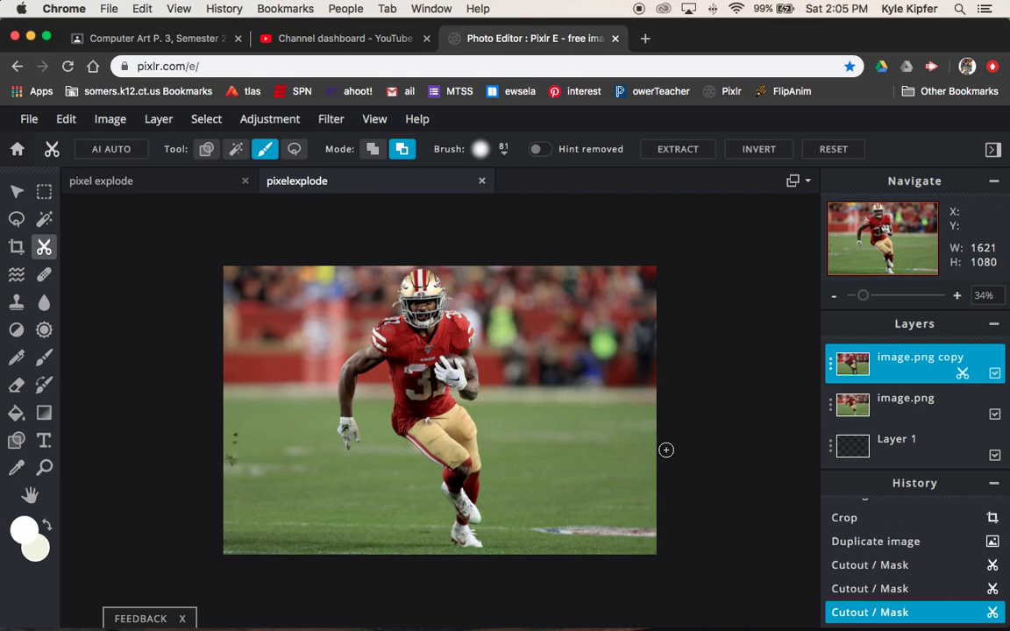
{"action": "left_click", "coordinate": [995, 414]}
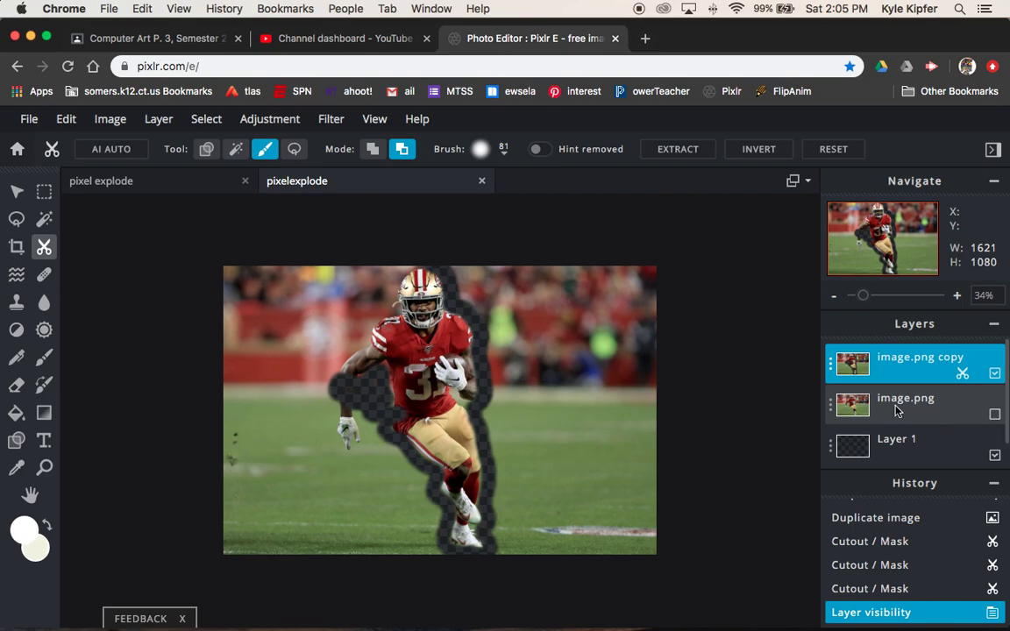
{"action": "left_click", "coordinate": [995, 414]}
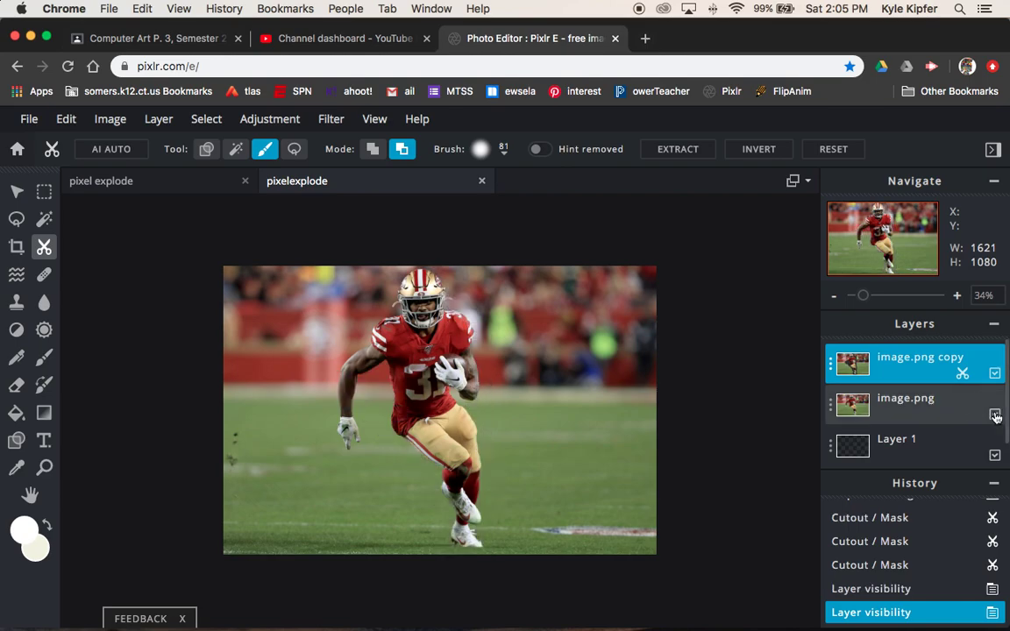
{"action": "left_click", "coordinate": [995, 415]}
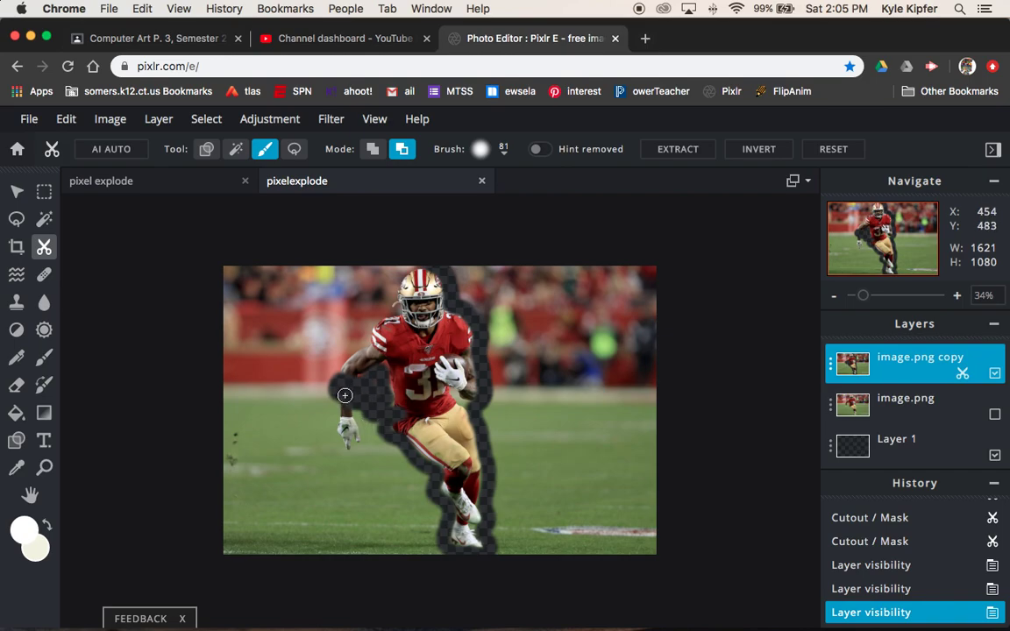
Step: Paint the player's free forearm and the edge of the thigh back into the cutout on the image.png copy layer
{"action": "left_click", "coordinate": [373, 151]}
{"action": "mouse_move", "coordinate": [330, 394]}
{"action": "left_mouse_down"}
{"action": "mouse_move", "coordinate": [339, 379]}
{"action": "mouse_move", "coordinate": [349, 383]}
{"action": "mouse_move", "coordinate": [345, 408]}
{"action": "left_mouse_up"}
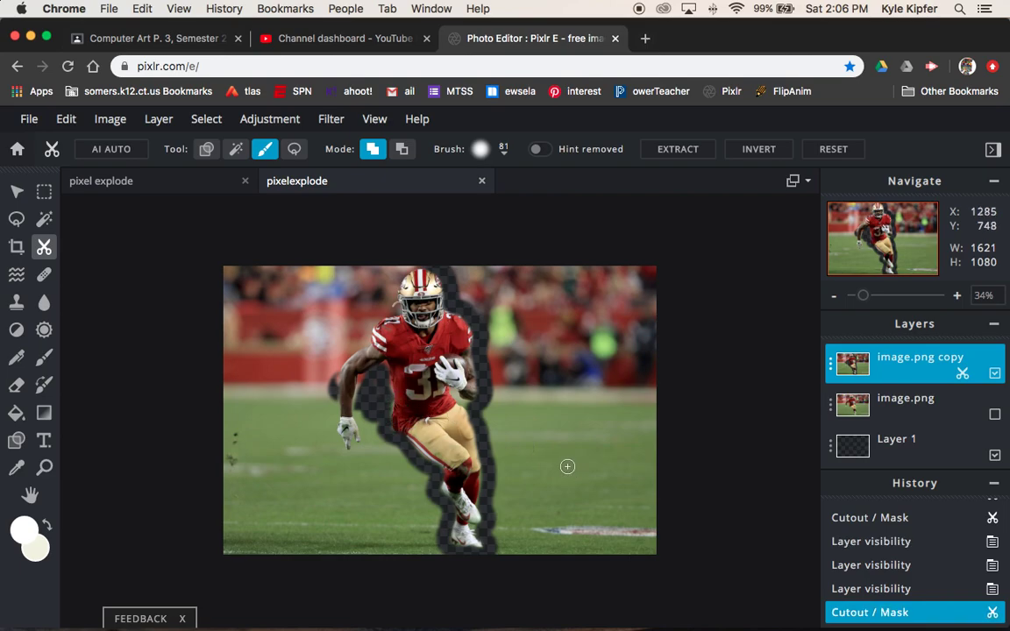
{"action": "left_click_drag", "start_coordinate": [402, 427], "coordinate": [449, 471]}
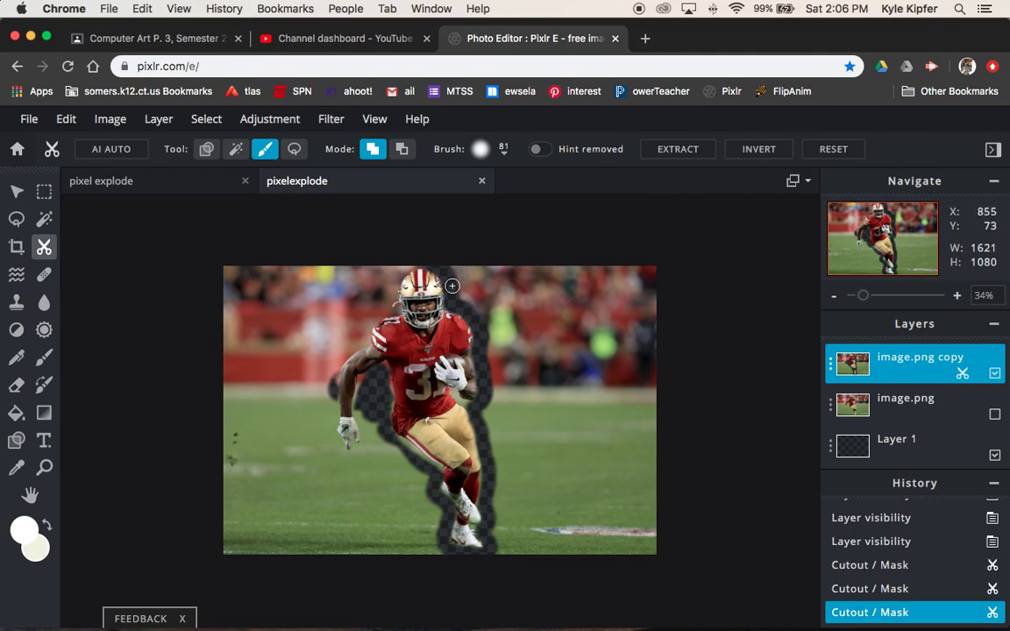
Step: Brush away the background along the outer side of the free arm and beside the helmet
{"action": "left_click", "coordinate": [403, 150]}
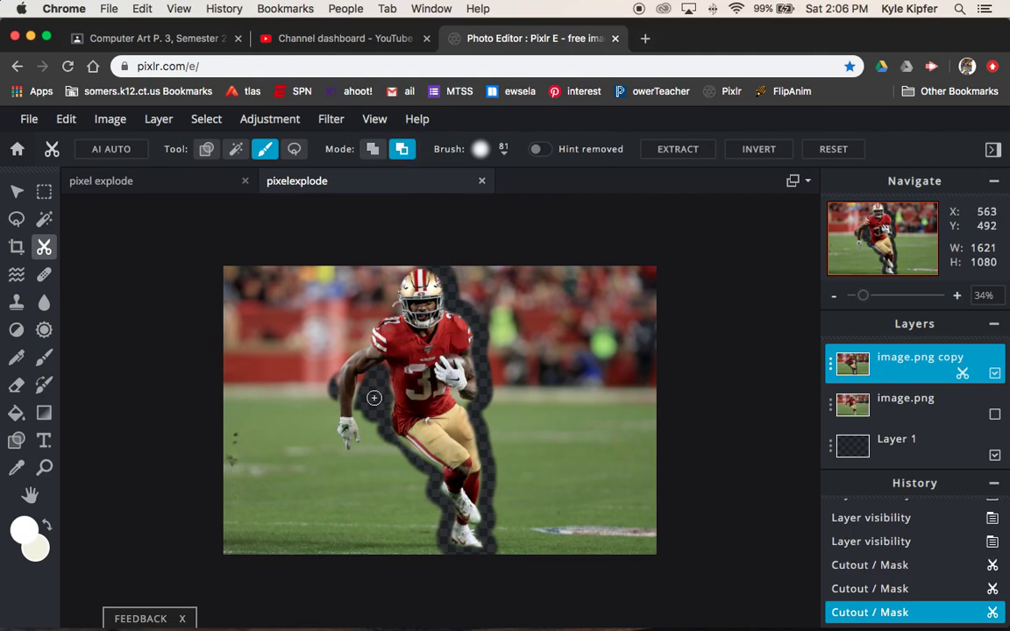
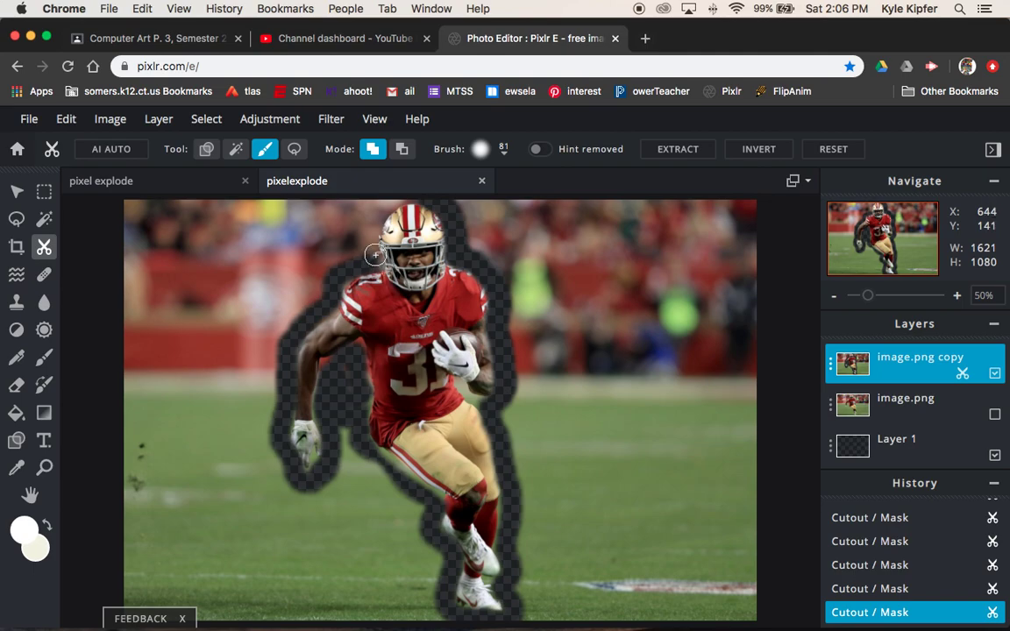
{"action": "left_click", "coordinate": [401, 149]}
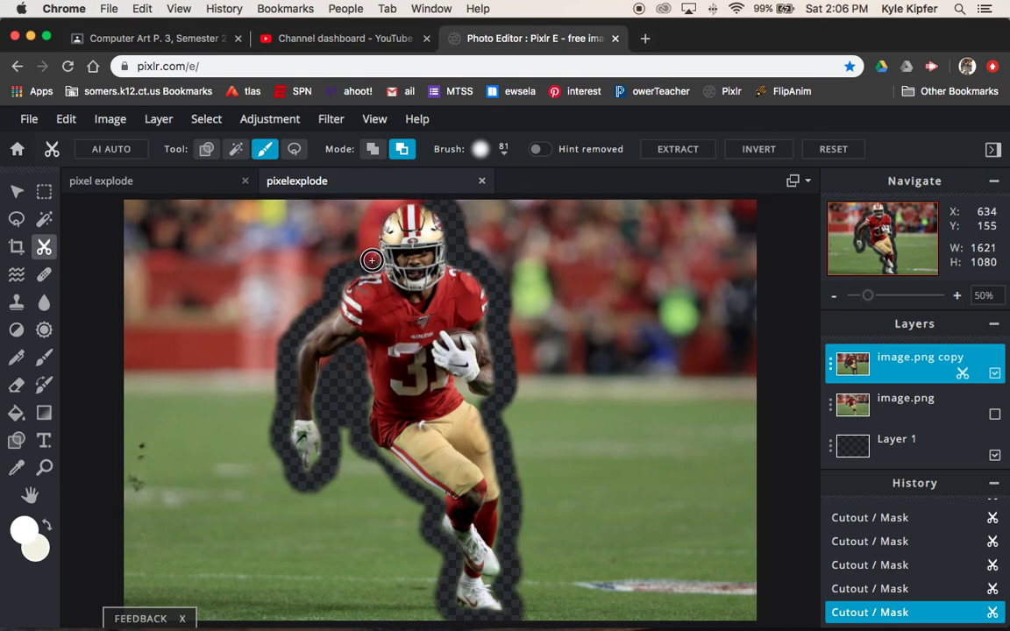
{"action": "left_click_drag", "start_coordinate": [372, 261], "coordinate": [371, 263]}
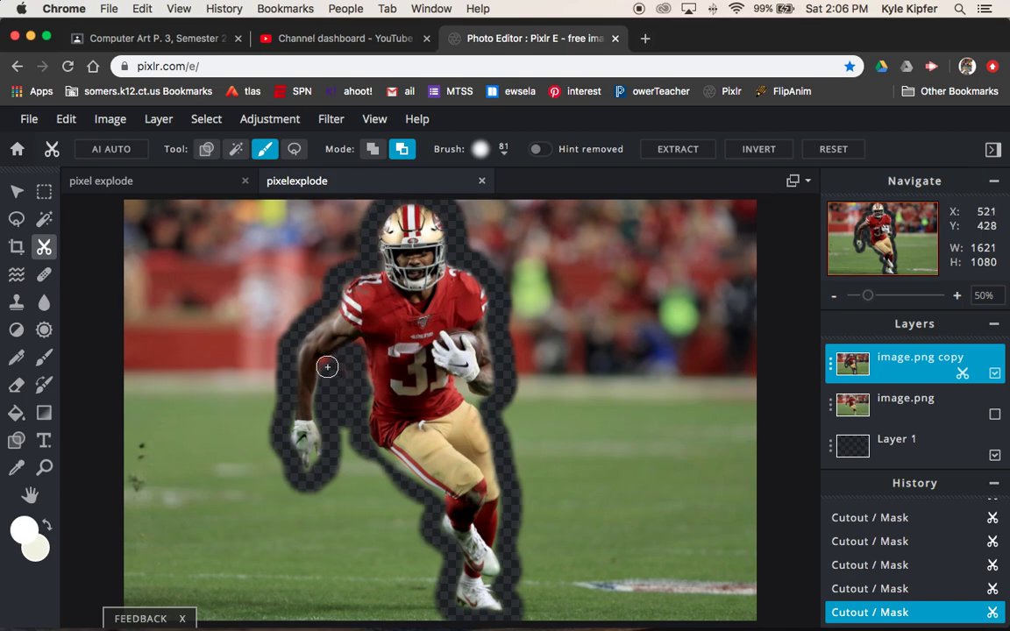
Step: Paint the erased edges of the player's free arm, hand, jersey, shoulder and shoes back into the cutout
{"action": "left_click", "coordinate": [373, 149]}
{"action": "left_click_drag", "start_coordinate": [306, 356], "coordinate": [302, 425]}
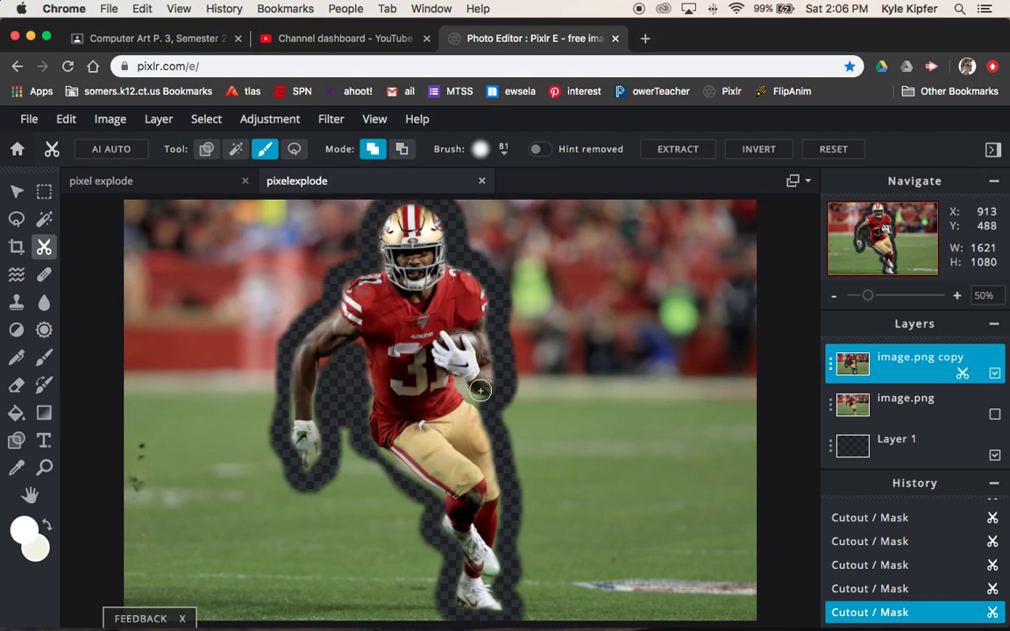
{"action": "mouse_move", "coordinate": [315, 351]}
{"action": "left_mouse_down"}
{"action": "mouse_move", "coordinate": [295, 366]}
{"action": "mouse_move", "coordinate": [295, 407]}
{"action": "mouse_move", "coordinate": [345, 478]}
{"action": "left_mouse_up"}
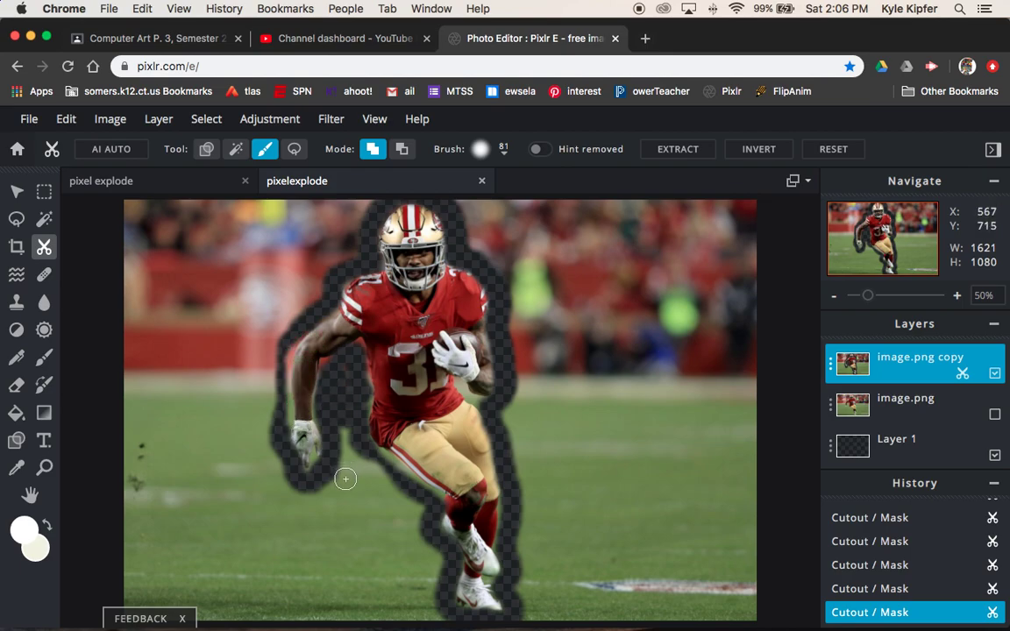
{"action": "left_click_drag", "start_coordinate": [339, 377], "coordinate": [369, 382]}
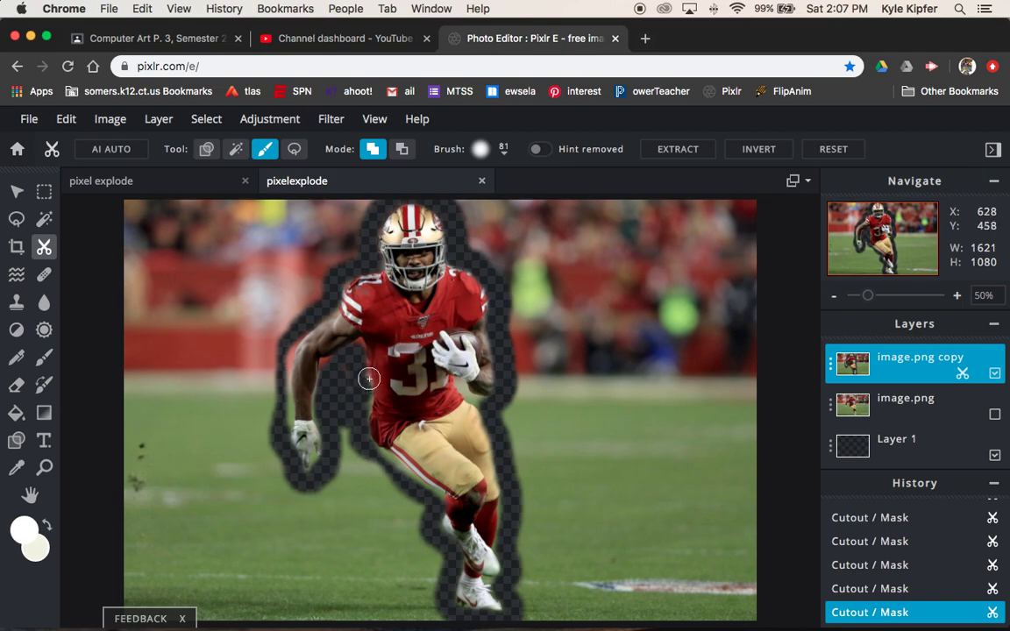
{"action": "mouse_move", "coordinate": [429, 216]}
{"action": "left_mouse_down"}
{"action": "mouse_move", "coordinate": [387, 225]}
{"action": "mouse_move", "coordinate": [387, 259]}
{"action": "mouse_move", "coordinate": [439, 215]}
{"action": "mouse_move", "coordinate": [433, 234]}
{"action": "mouse_move", "coordinate": [448, 276]}
{"action": "mouse_move", "coordinate": [419, 215]}
{"action": "mouse_move", "coordinate": [419, 252]}
{"action": "mouse_move", "coordinate": [467, 280]}
{"action": "mouse_move", "coordinate": [481, 379]}
{"action": "mouse_move", "coordinate": [491, 374]}
{"action": "mouse_move", "coordinate": [481, 350]}
{"action": "left_mouse_up"}
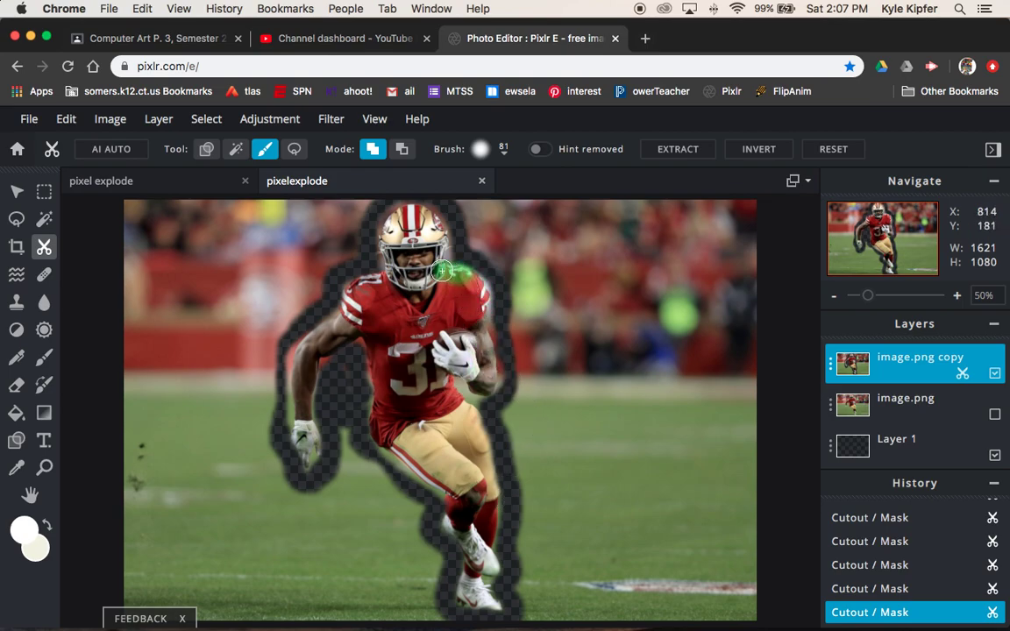
{"action": "mouse_move", "coordinate": [462, 527]}
{"action": "left_mouse_down"}
{"action": "mouse_move", "coordinate": [453, 541]}
{"action": "mouse_move", "coordinate": [466, 555]}
{"action": "mouse_move", "coordinate": [462, 592]}
{"action": "mouse_move", "coordinate": [498, 599]}
{"action": "left_mouse_up"}
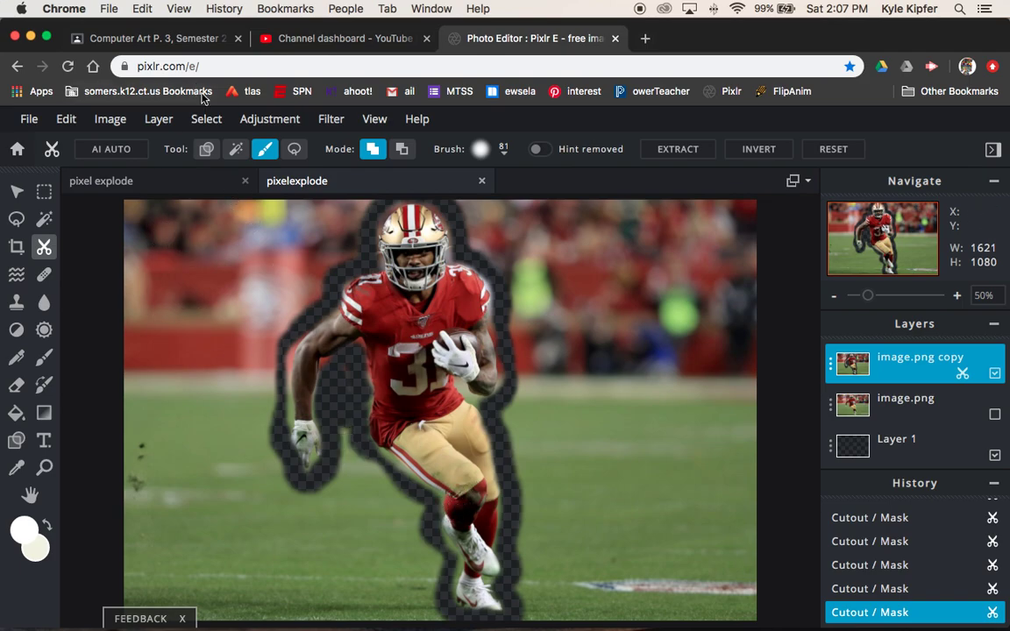
Step: Remove the background on the player's ball-arm side with a brush stroke along the body and rectangular shape cutouts
{"action": "left_click", "coordinate": [402, 150]}
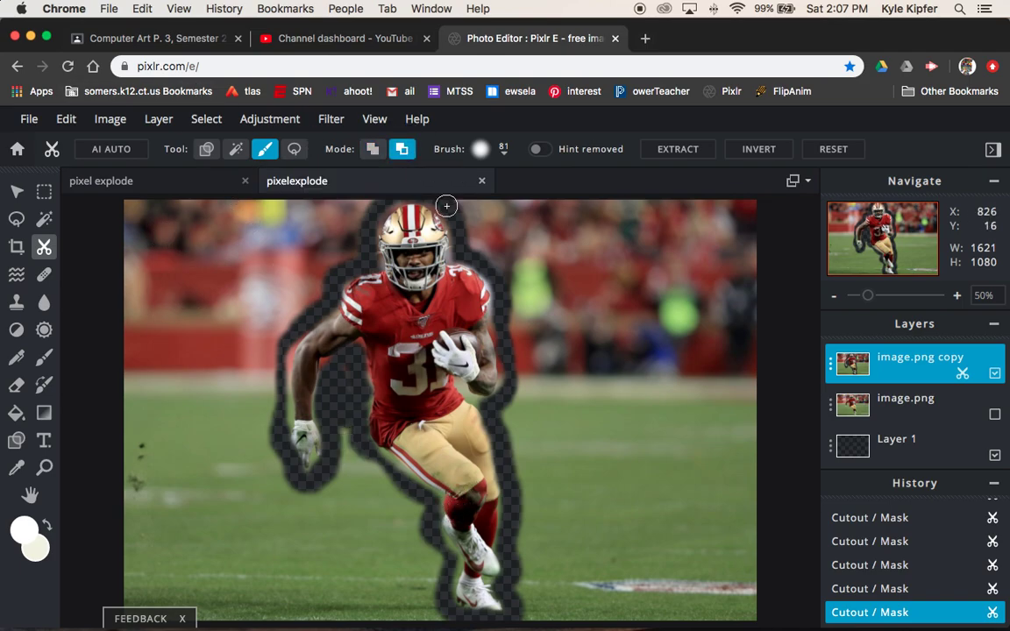
{"action": "mouse_move", "coordinate": [463, 198]}
{"action": "left_mouse_down"}
{"action": "mouse_move", "coordinate": [477, 252]}
{"action": "mouse_move", "coordinate": [509, 281]}
{"action": "mouse_move", "coordinate": [519, 309]}
{"action": "mouse_move", "coordinate": [511, 426]}
{"action": "mouse_move", "coordinate": [527, 510]}
{"action": "mouse_move", "coordinate": [532, 628]}
{"action": "mouse_move", "coordinate": [525, 546]}
{"action": "left_mouse_up"}
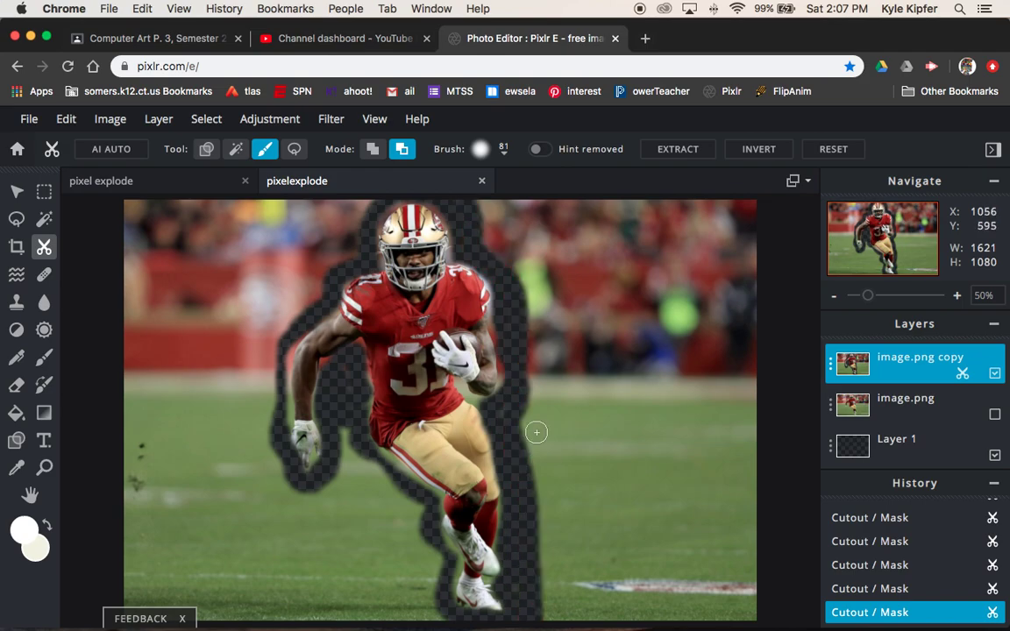
{"action": "left_click", "coordinate": [207, 151]}
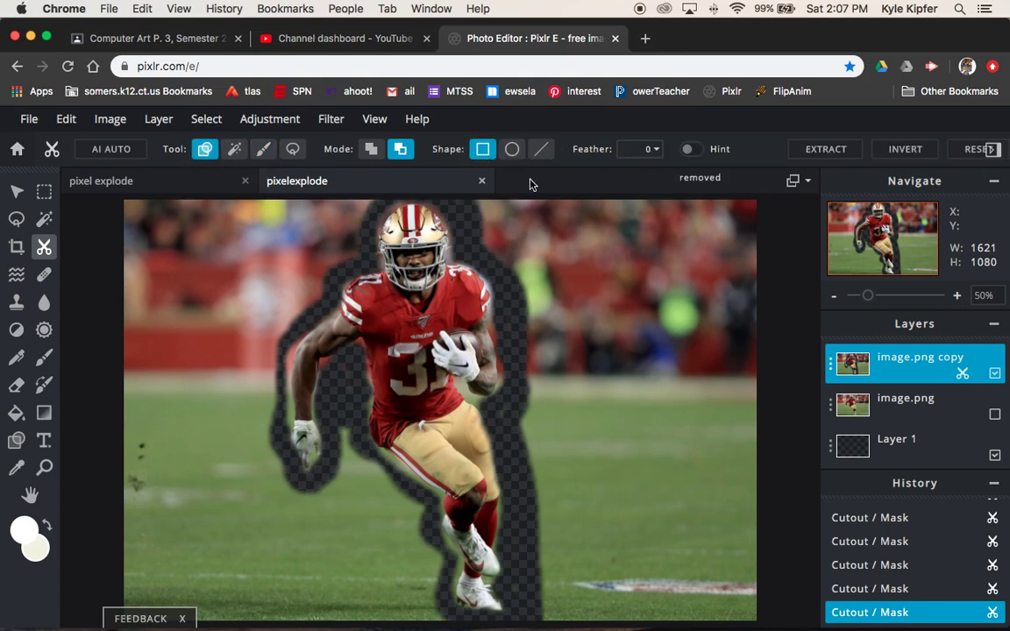
{"action": "left_click_drag", "start_coordinate": [527, 196], "coordinate": [797, 624]}
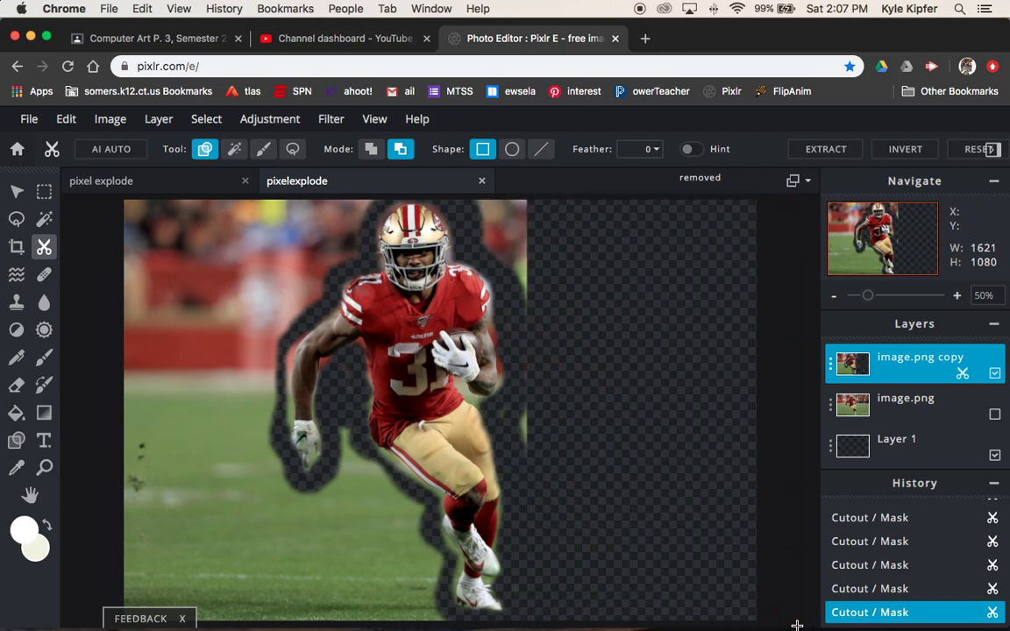
{"action": "left_click_drag", "start_coordinate": [478, 198], "coordinate": [591, 487]}
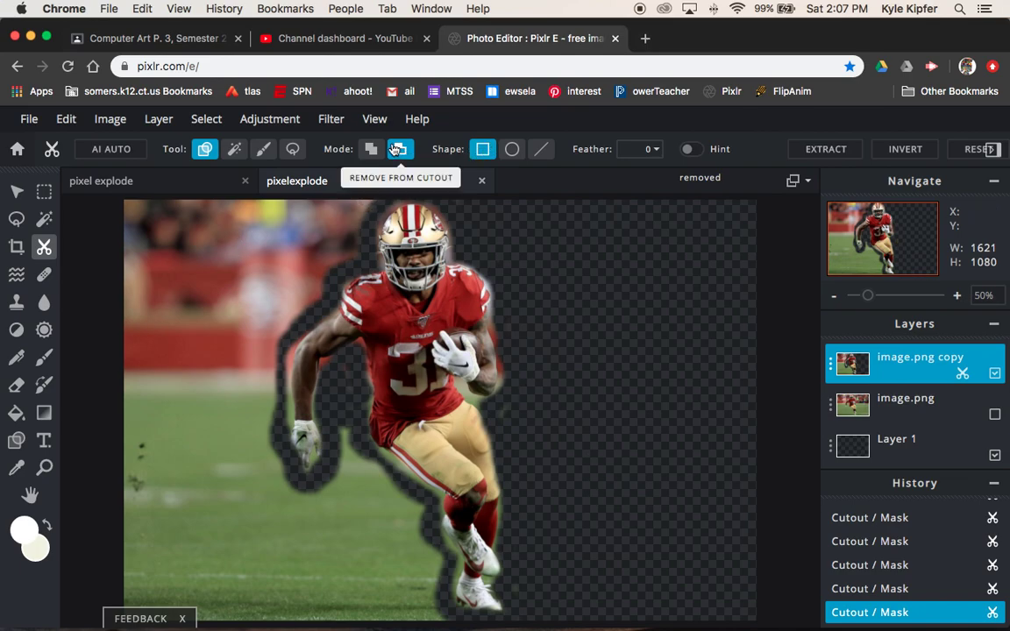
Step: Enlarge the cutout brush to 170 px and brush away the crowd background above the free arm
{"action": "left_click", "coordinate": [263, 151]}
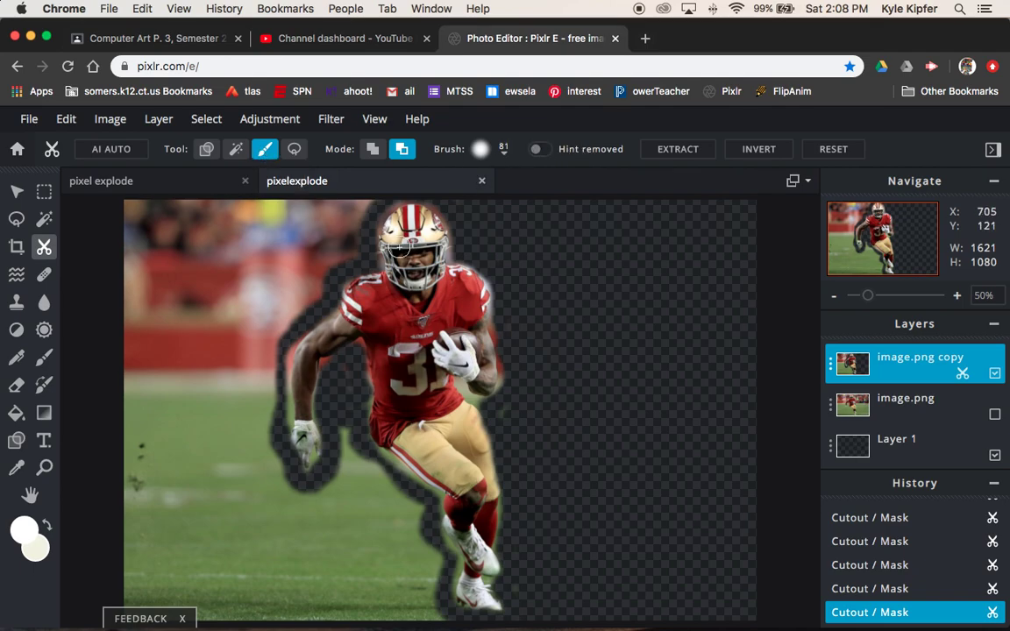
{"action": "left_click", "coordinate": [505, 151]}
{"action": "left_click_drag", "start_coordinate": [664, 211], "coordinate": [677, 210]}
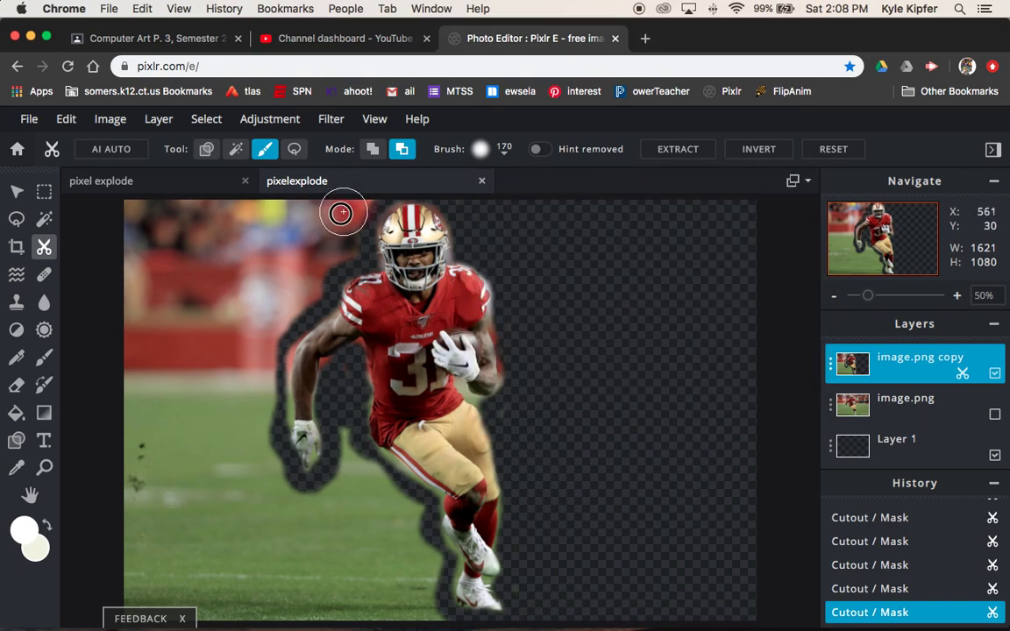
{"action": "mouse_move", "coordinate": [332, 243]}
{"action": "left_mouse_down"}
{"action": "mouse_move", "coordinate": [349, 202]}
{"action": "mouse_move", "coordinate": [131, 219]}
{"action": "mouse_move", "coordinate": [339, 239]}
{"action": "mouse_move", "coordinate": [265, 339]}
{"action": "mouse_move", "coordinate": [257, 381]}
{"action": "mouse_move", "coordinate": [268, 481]}
{"action": "mouse_move", "coordinate": [318, 510]}
{"action": "mouse_move", "coordinate": [341, 491]}
{"action": "mouse_move", "coordinate": [348, 436]}
{"action": "mouse_move", "coordinate": [352, 458]}
{"action": "mouse_move", "coordinate": [414, 545]}
{"action": "mouse_move", "coordinate": [433, 605]}
{"action": "mouse_move", "coordinate": [420, 628]}
{"action": "mouse_move", "coordinate": [363, 545]}
{"action": "mouse_move", "coordinate": [287, 526]}
{"action": "mouse_move", "coordinate": [221, 443]}
{"action": "mouse_move", "coordinate": [268, 250]}
{"action": "mouse_move", "coordinate": [110, 248]}
{"action": "mouse_move", "coordinate": [184, 272]}
{"action": "left_mouse_up"}
Step: Remove the remaining background on the free-arm side with rectangular shape cutouts and brush away the faint leftovers above the arm
{"action": "left_click", "coordinate": [204, 149]}
{"action": "left_click_drag", "start_coordinate": [207, 311], "coordinate": [263, 623]}
{"action": "scroll", "coordinate": [263, 624], "scroll_direction": "up", "scroll_amount": 2}
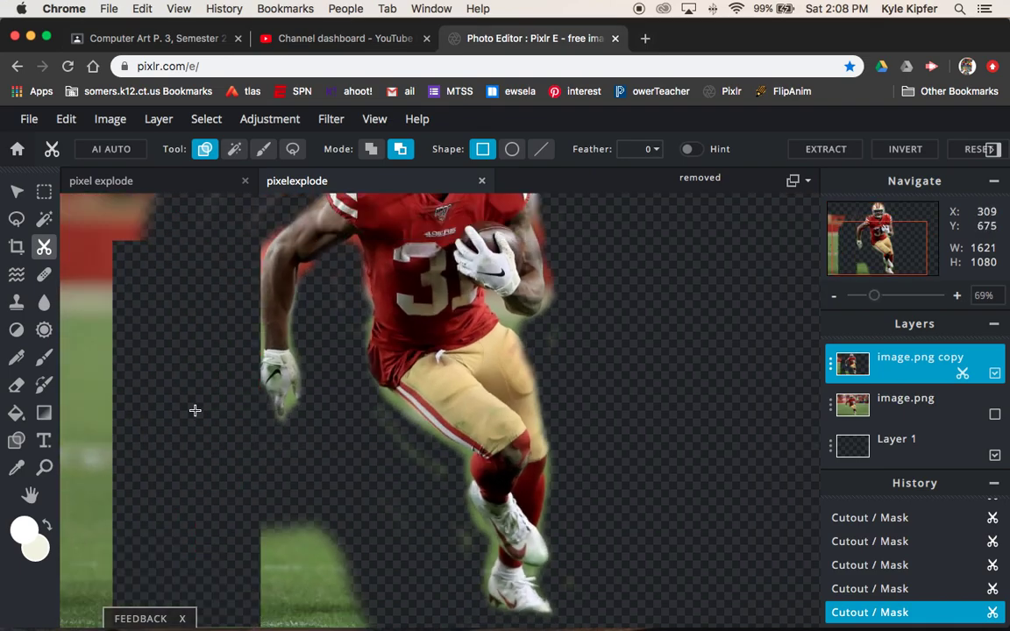
{"action": "scroll", "coordinate": [195, 410], "scroll_direction": "up", "scroll_amount": 2}
{"action": "scroll", "coordinate": [195, 411], "scroll_direction": "down", "scroll_amount": 4}
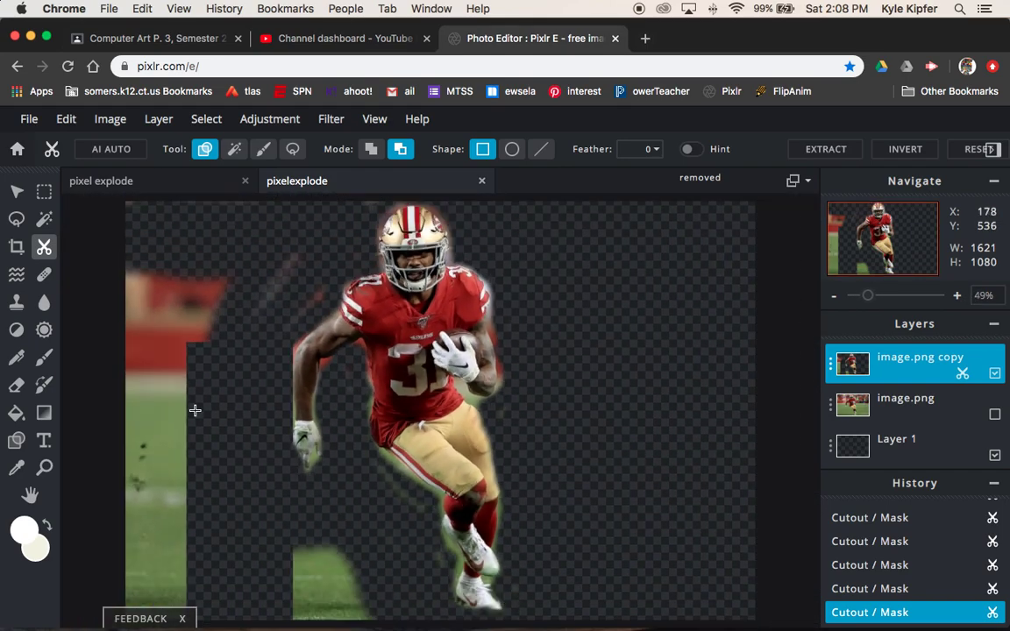
{"action": "scroll", "coordinate": [194, 411], "scroll_direction": "down", "scroll_amount": 2}
{"action": "left_click_drag", "start_coordinate": [207, 295], "coordinate": [306, 591]}
{"action": "left_click_drag", "start_coordinate": [309, 500], "coordinate": [409, 590]}
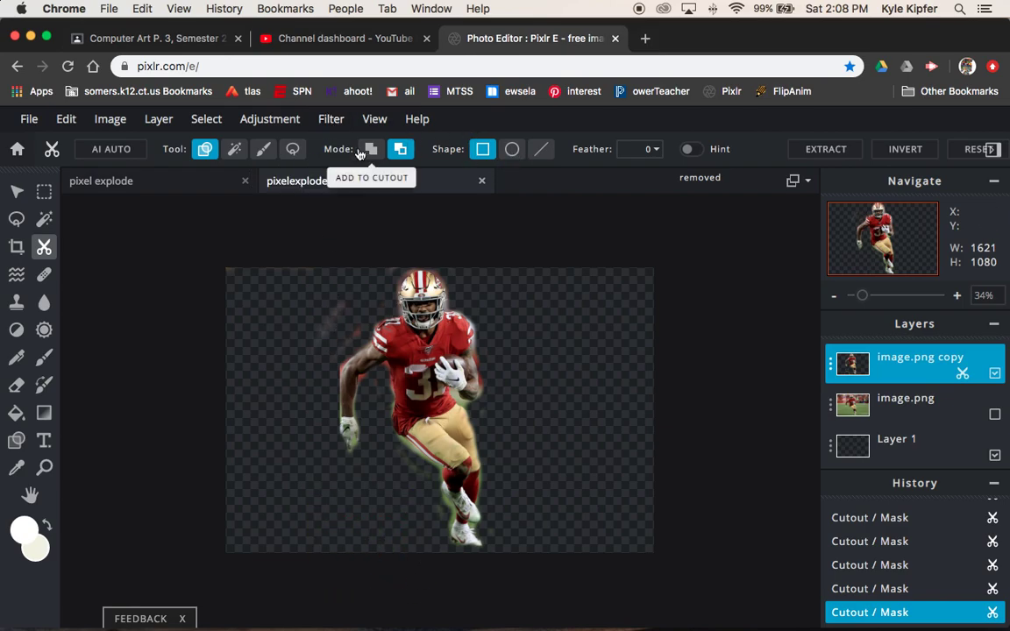
{"action": "left_click", "coordinate": [264, 150]}
{"action": "left_click_drag", "start_coordinate": [352, 285], "coordinate": [300, 356]}
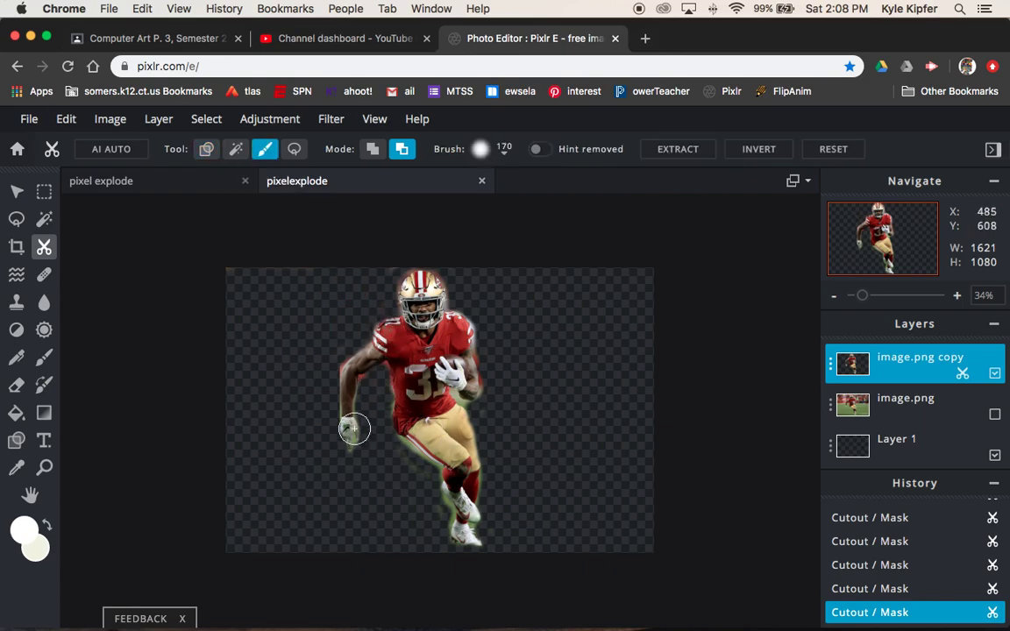
Step: Paint the clipped edges of the free hand and arm back into the cutout with a 128 px brush
{"action": "scroll", "coordinate": [354, 426], "scroll_direction": "up", "scroll_amount": 5}
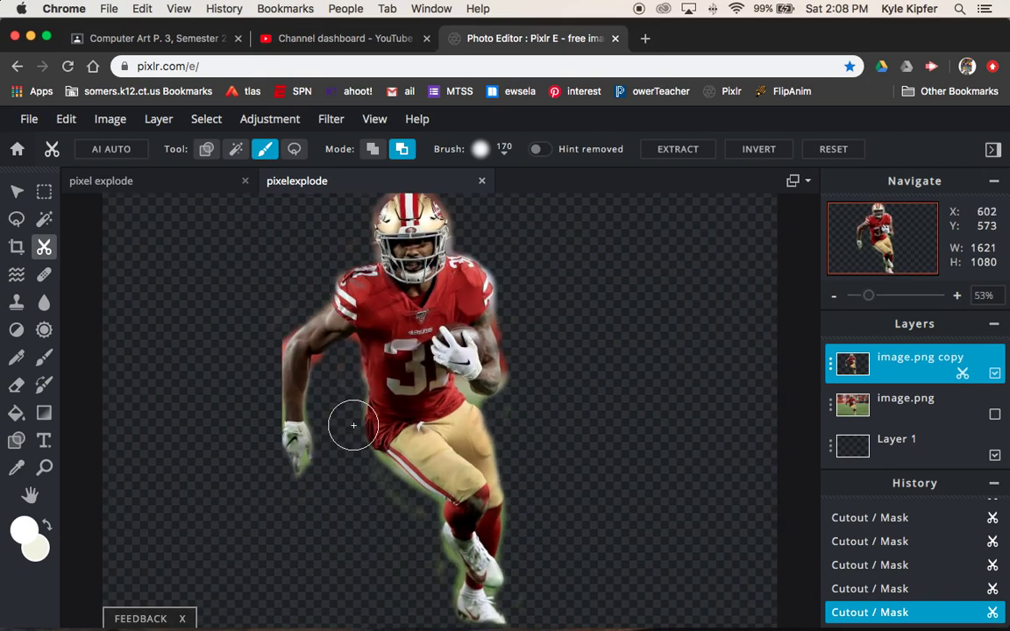
{"action": "left_click", "coordinate": [373, 149]}
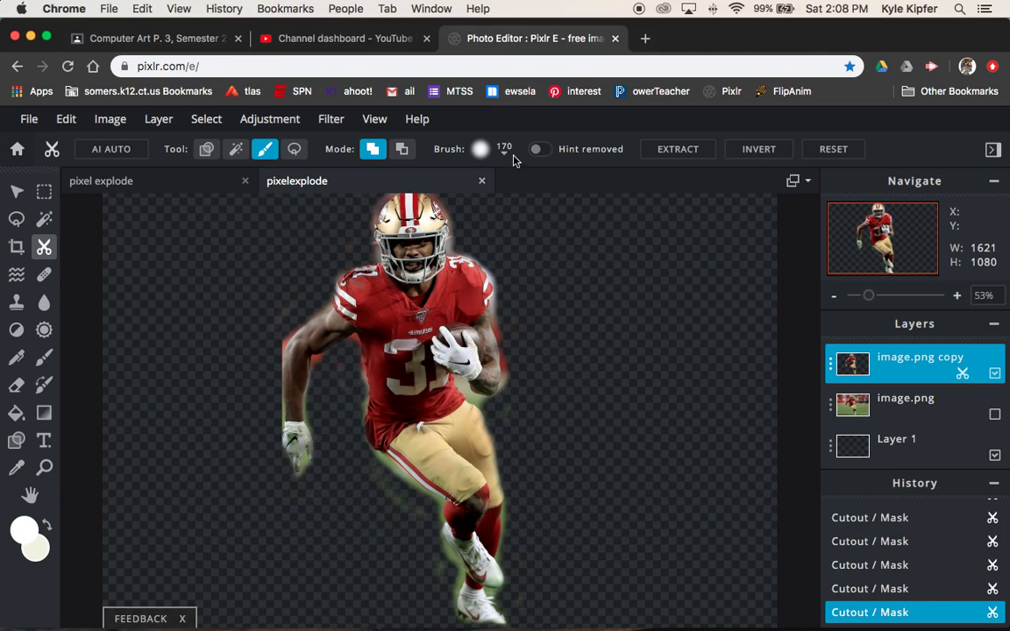
{"action": "left_click", "coordinate": [505, 154]}
{"action": "left_click_drag", "start_coordinate": [678, 213], "coordinate": [671, 212]}
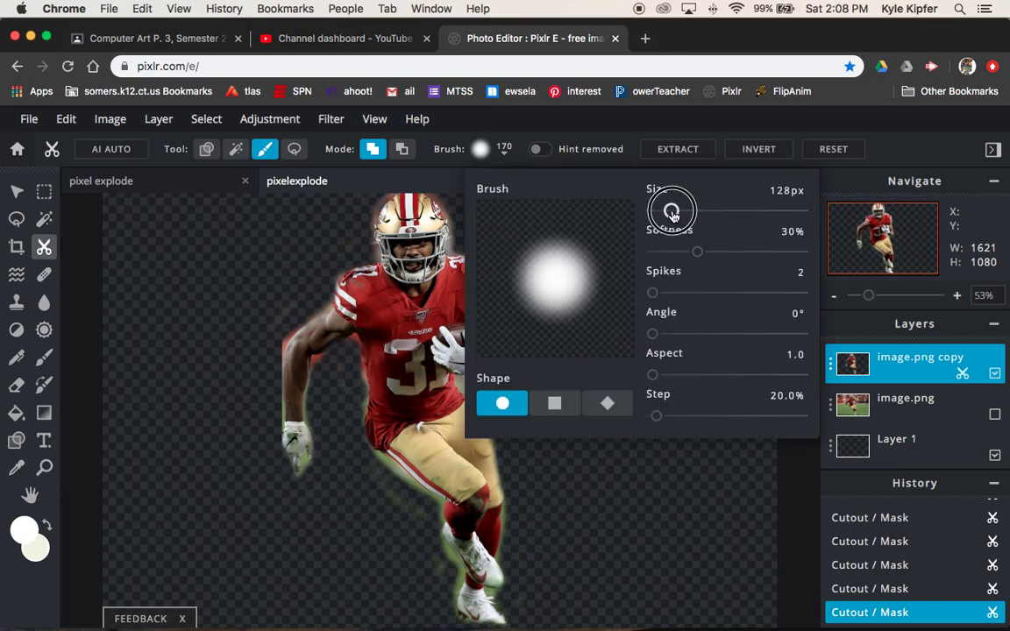
{"action": "left_click", "coordinate": [293, 449]}
{"action": "mouse_move", "coordinate": [293, 439]}
{"action": "left_mouse_down"}
{"action": "mouse_move", "coordinate": [296, 460]}
{"action": "mouse_move", "coordinate": [296, 344]}
{"action": "left_mouse_up"}
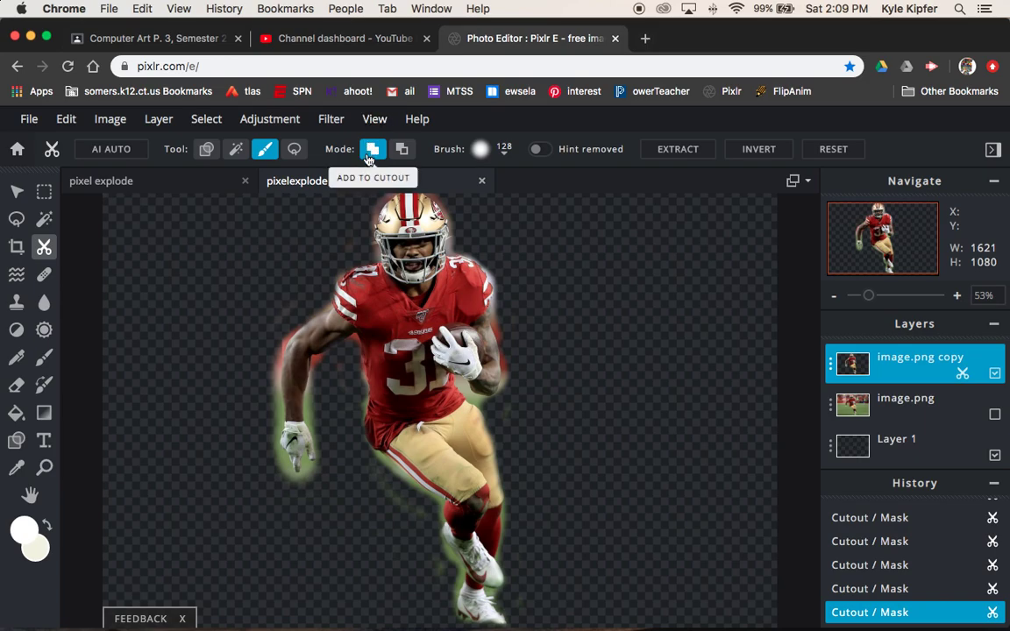
{"action": "left_click_drag", "start_coordinate": [351, 292], "coordinate": [286, 361]}
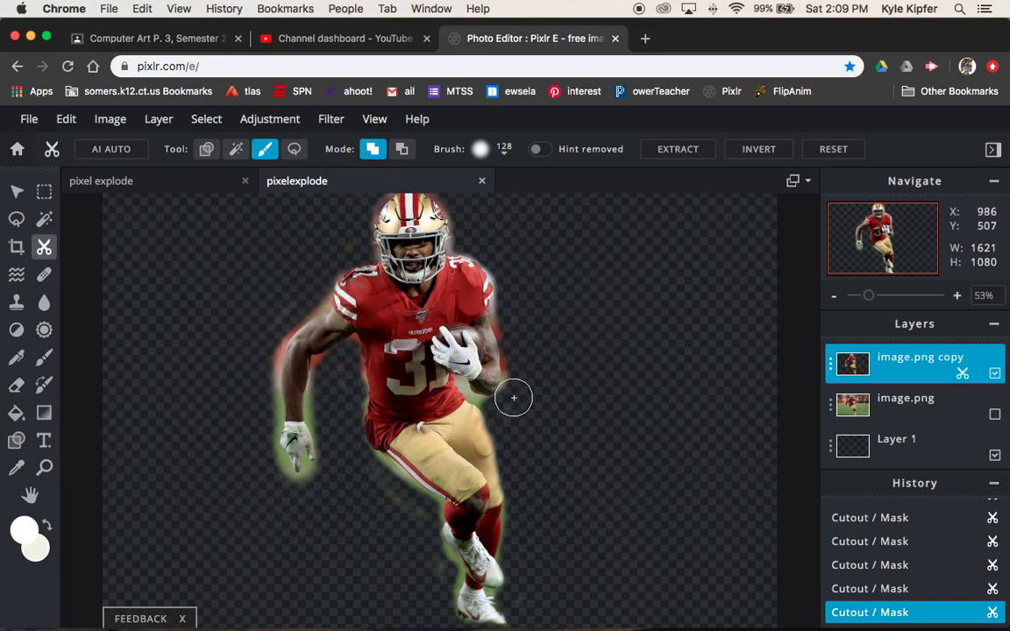
{"action": "left_click_drag", "start_coordinate": [349, 313], "coordinate": [305, 348]}
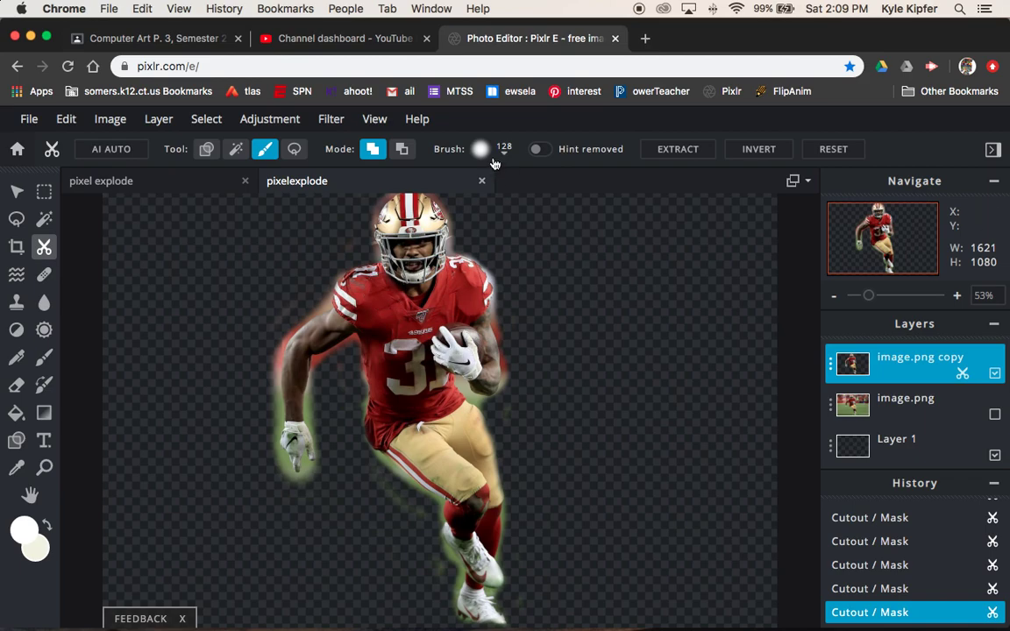
Step: Brush away the faint background leftovers beside the player's legs
{"action": "left_click", "coordinate": [402, 154]}
{"action": "mouse_move", "coordinate": [358, 478]}
{"action": "left_mouse_down"}
{"action": "mouse_move", "coordinate": [403, 514]}
{"action": "mouse_move", "coordinate": [416, 542]}
{"action": "left_mouse_up"}
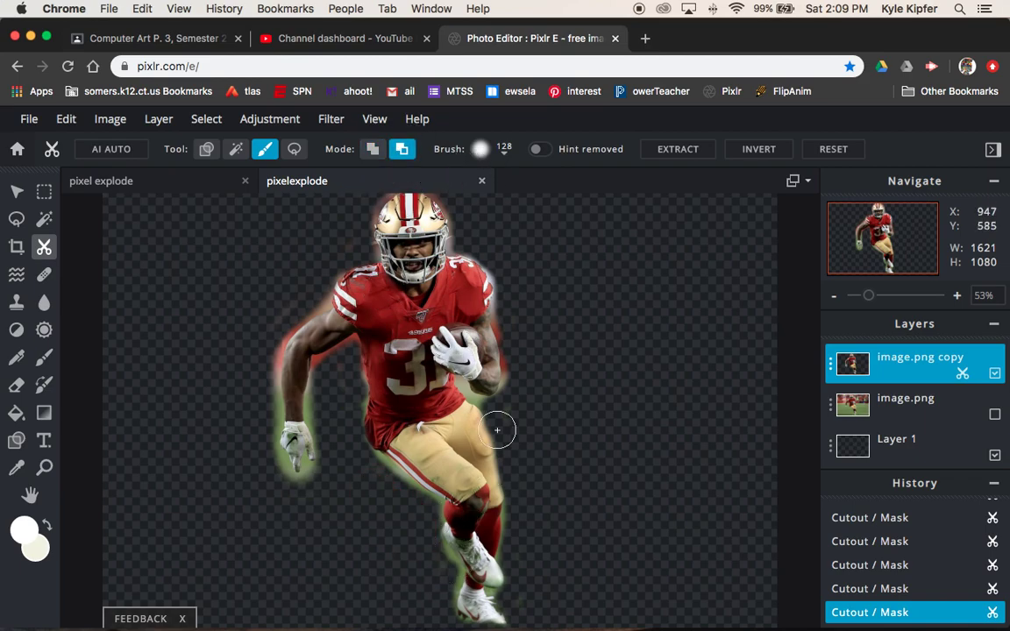
{"action": "left_click", "coordinate": [835, 297]}
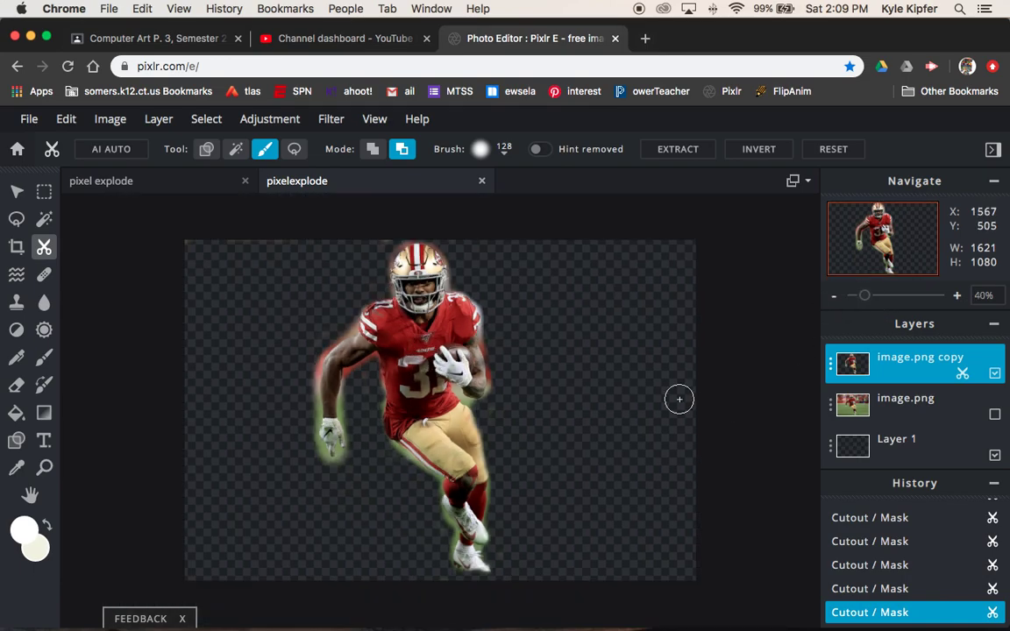
Step: Make the original image.png layer visible again and duplicate the player cutout layer
{"action": "left_click", "coordinate": [995, 415]}
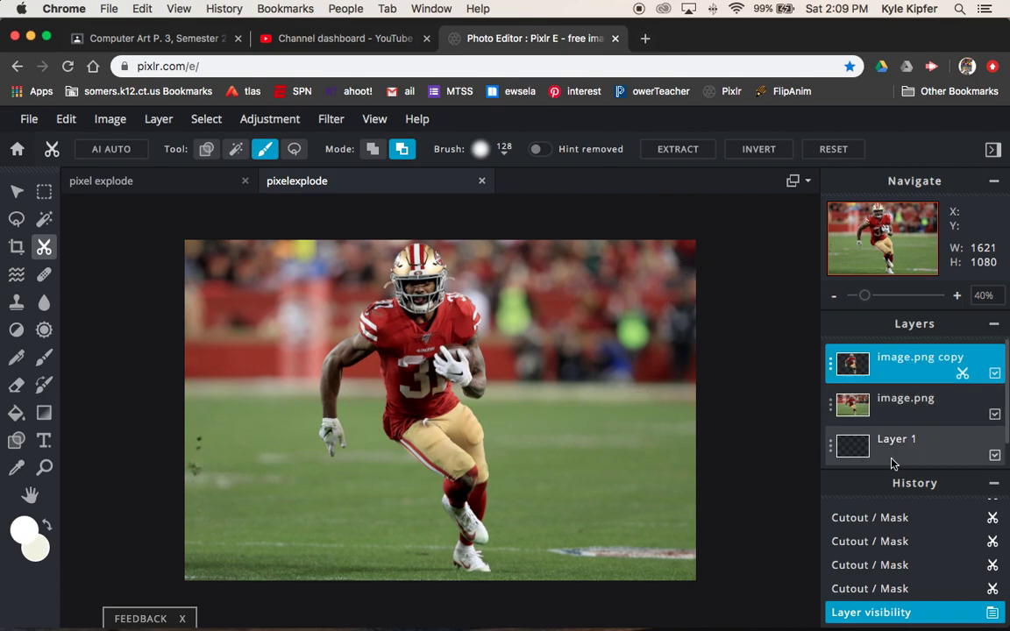
{"action": "left_click", "coordinate": [830, 368]}
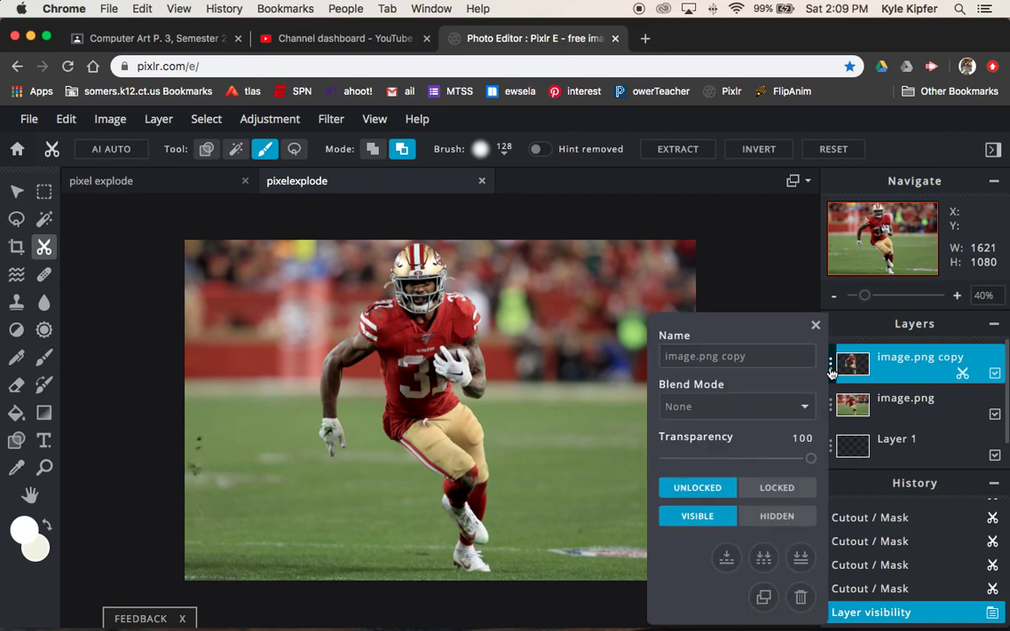
{"action": "left_click", "coordinate": [764, 599]}
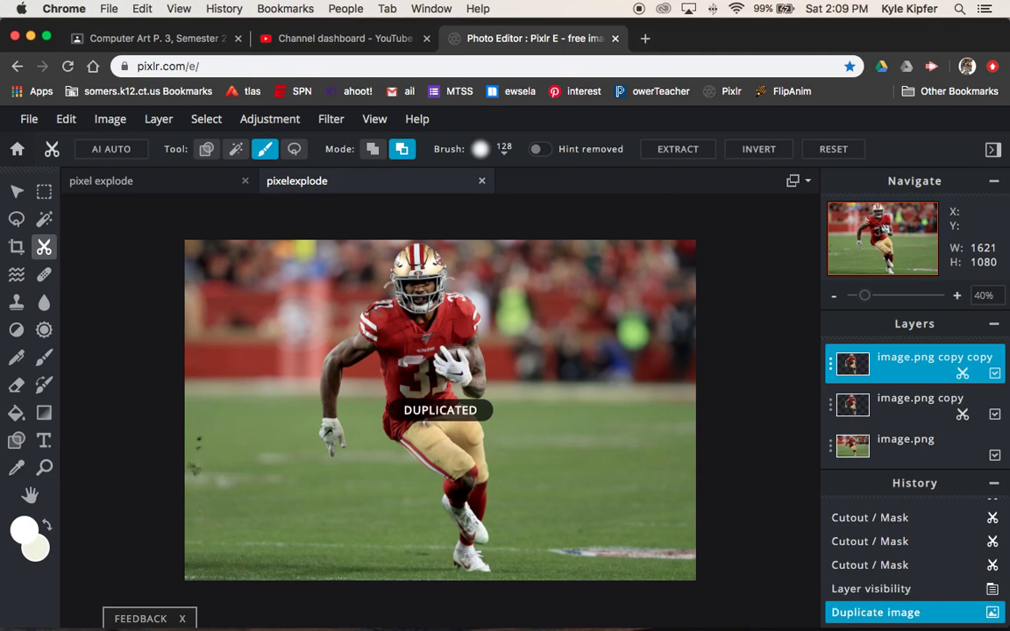
Step: Stretch the image.png copy layer towards the free-arm side to about 2028 px wide with Free transform and apply it
{"action": "left_click", "coordinate": [909, 406]}
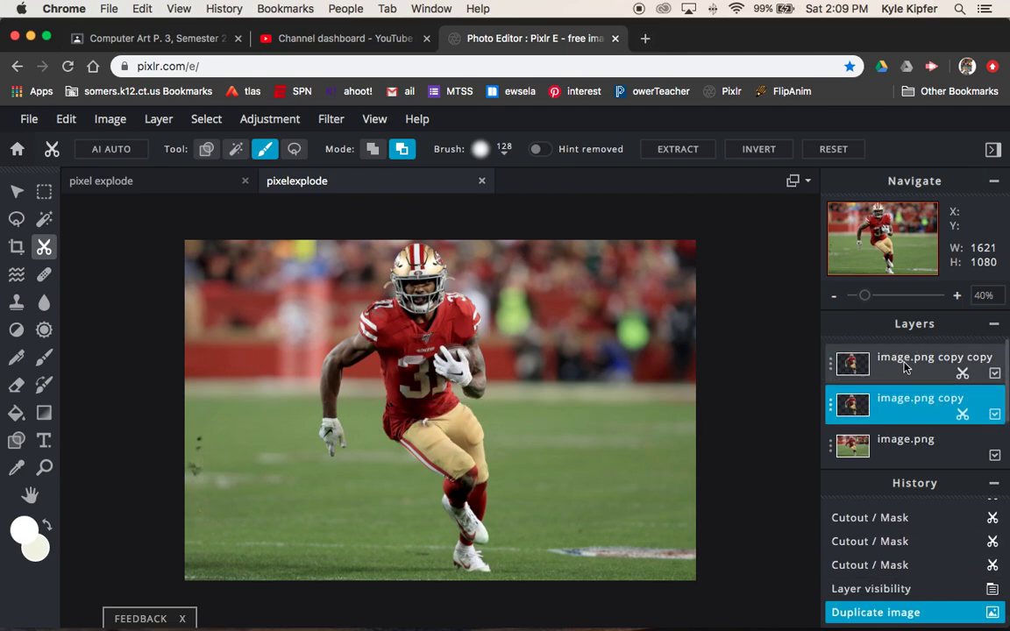
{"action": "left_click", "coordinate": [906, 367]}
{"action": "left_click", "coordinate": [898, 407]}
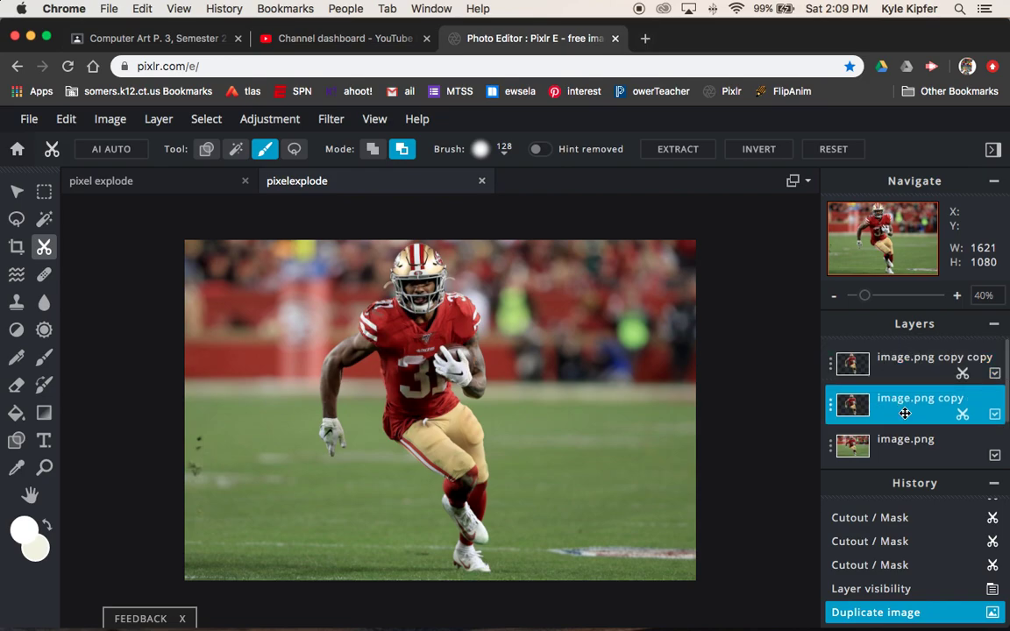
{"action": "left_click", "coordinate": [66, 120]}
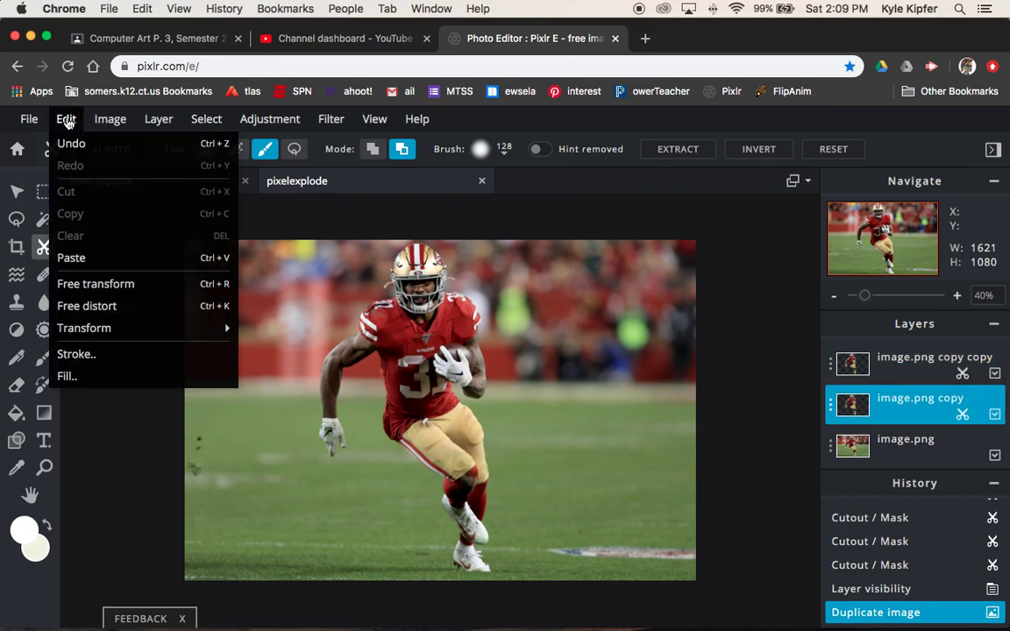
{"action": "left_click", "coordinate": [139, 287]}
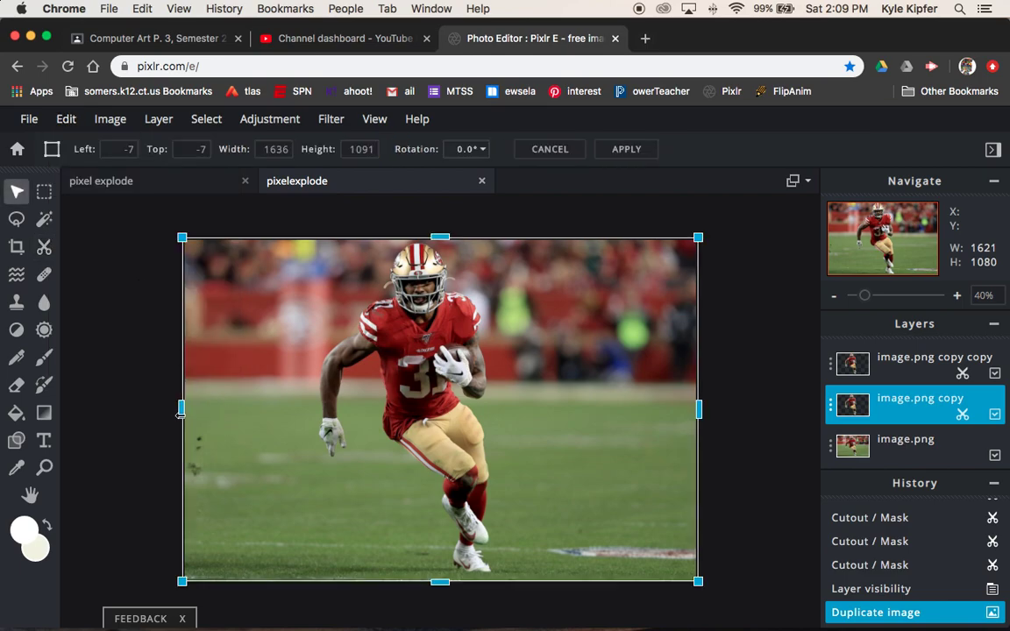
{"action": "left_click_drag", "start_coordinate": [180, 410], "coordinate": [71, 412]}
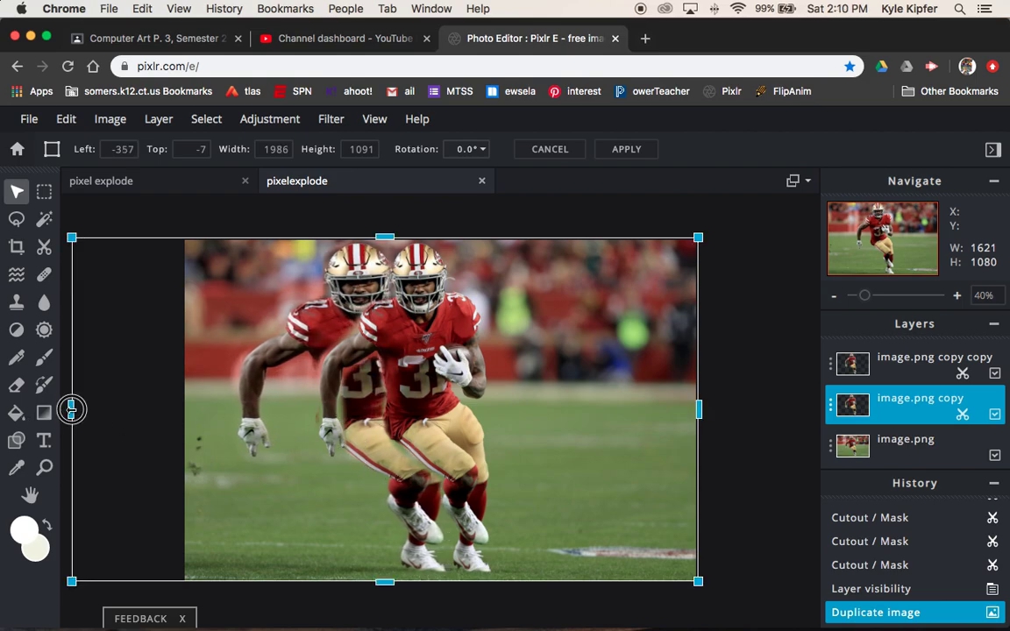
{"action": "left_click_drag", "start_coordinate": [71, 409], "coordinate": [56, 409]}
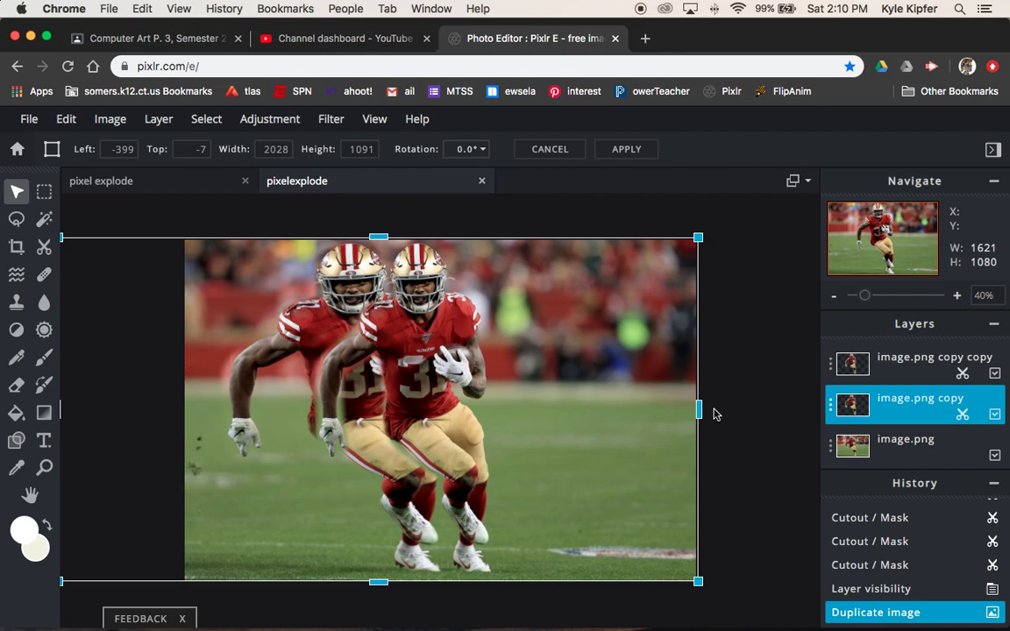
{"action": "left_click", "coordinate": [748, 314]}
{"action": "left_click", "coordinate": [624, 151]}
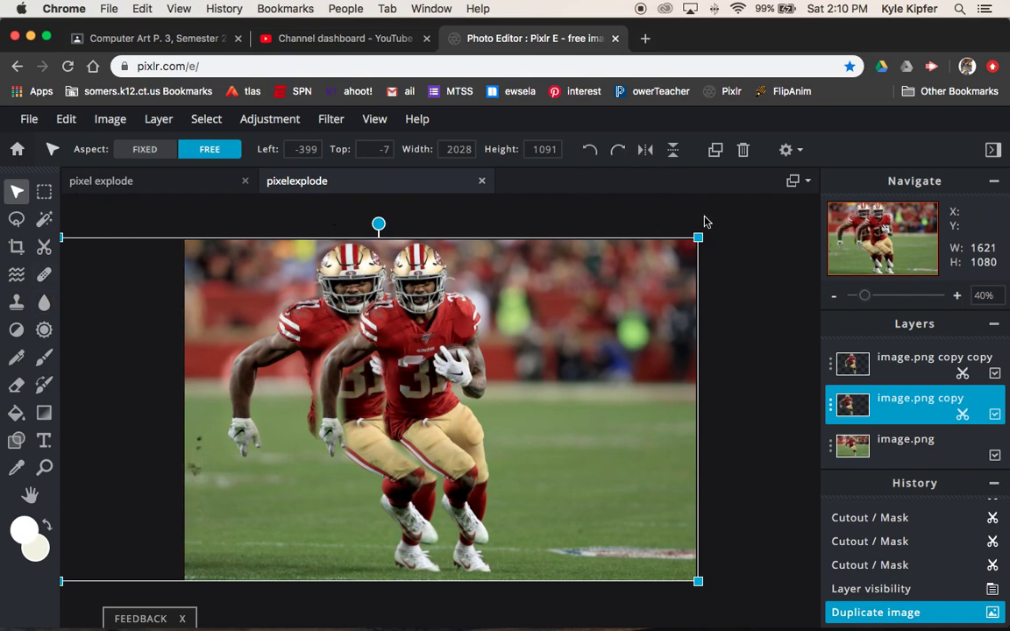
{"action": "left_click", "coordinate": [756, 262]}
{"action": "left_click", "coordinate": [752, 257]}
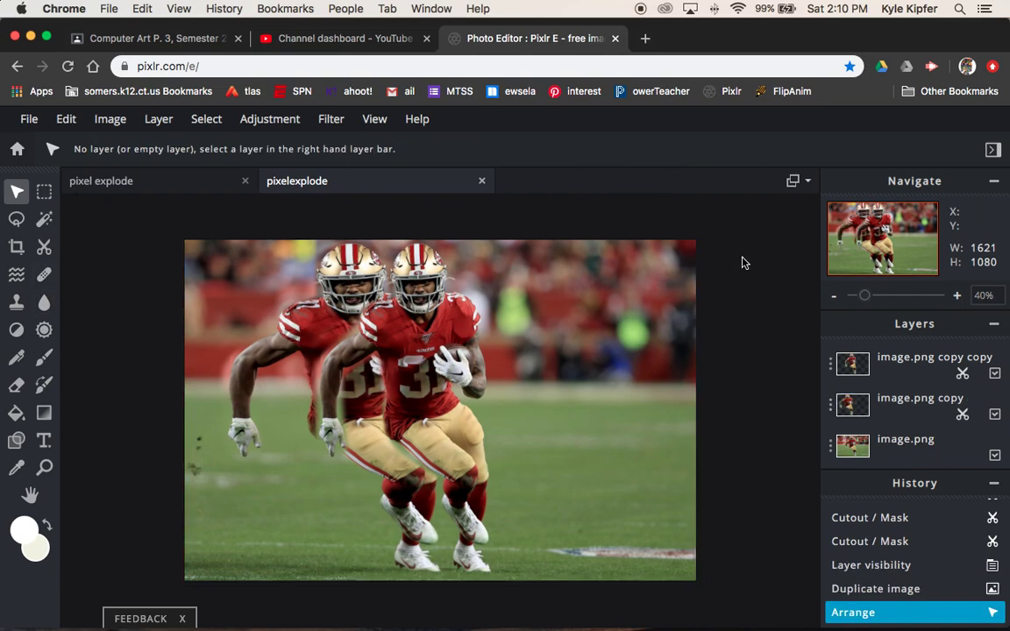
Step: Set up the draw cutout on the image.png copy layer to remove with a square brush, 65 px size and 0% softness
{"action": "left_click", "coordinate": [897, 400]}
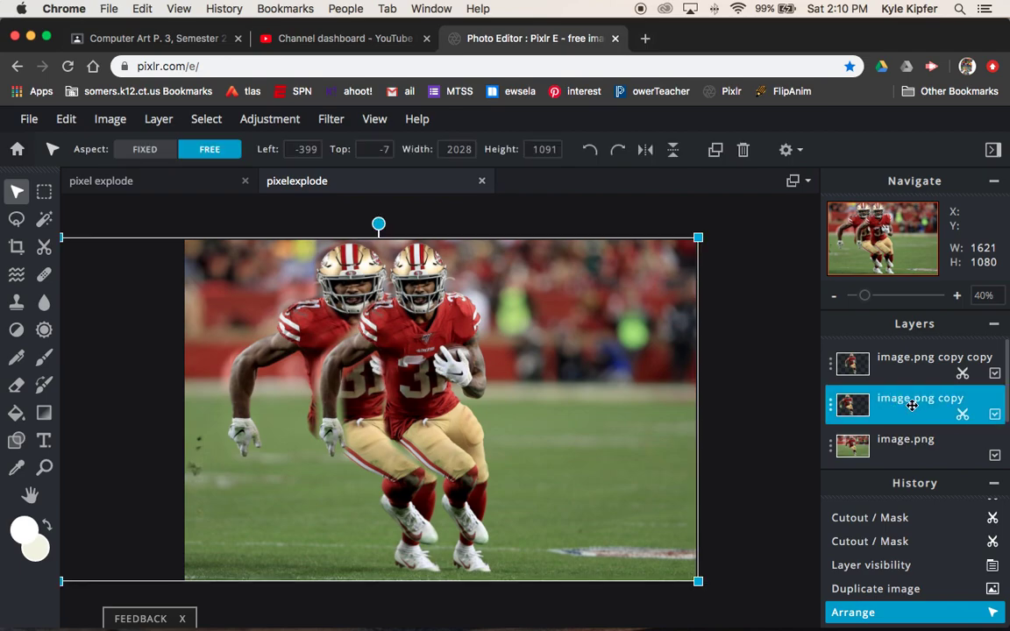
{"action": "left_click", "coordinate": [44, 247]}
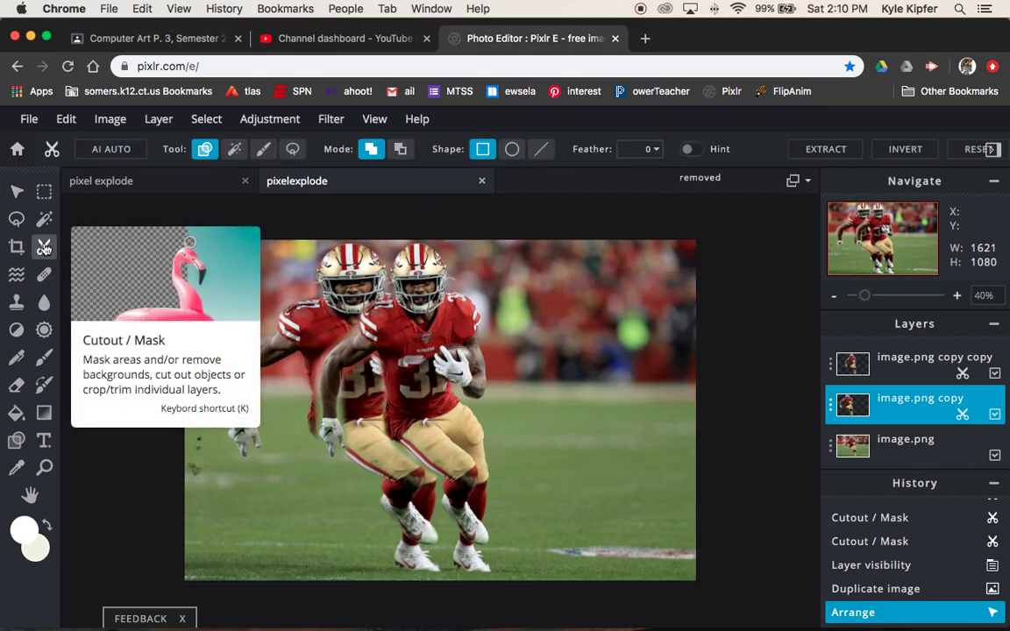
{"action": "left_click", "coordinate": [265, 150]}
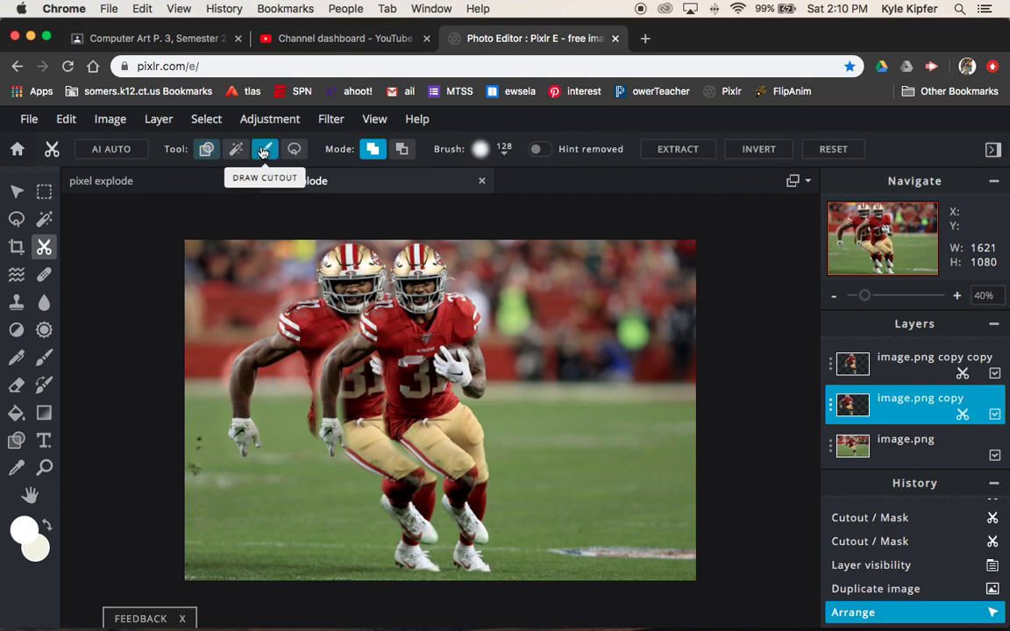
{"action": "left_click", "coordinate": [401, 150]}
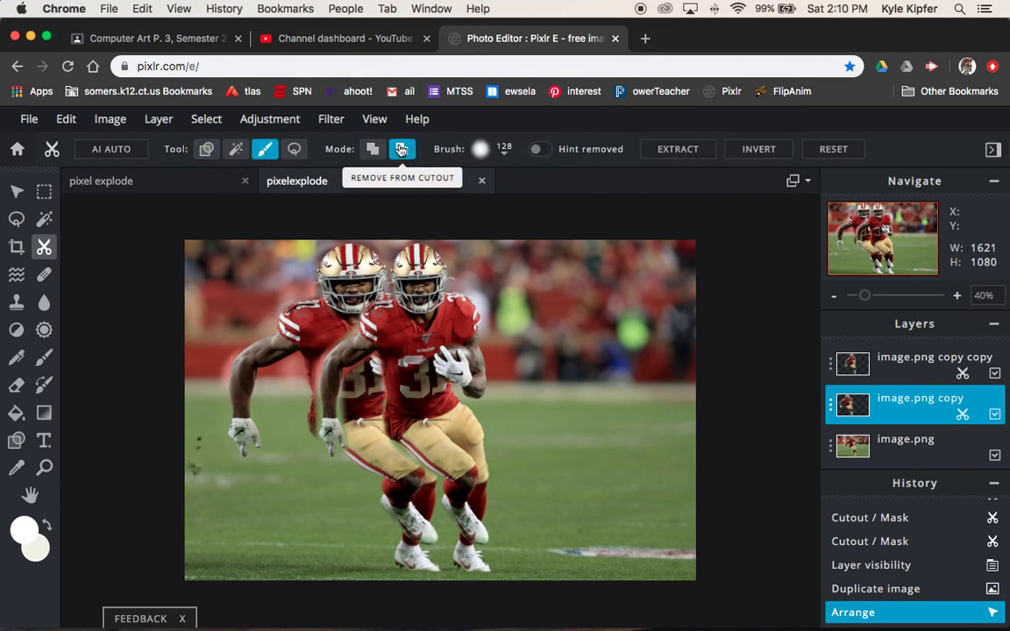
{"action": "left_click", "coordinate": [506, 150]}
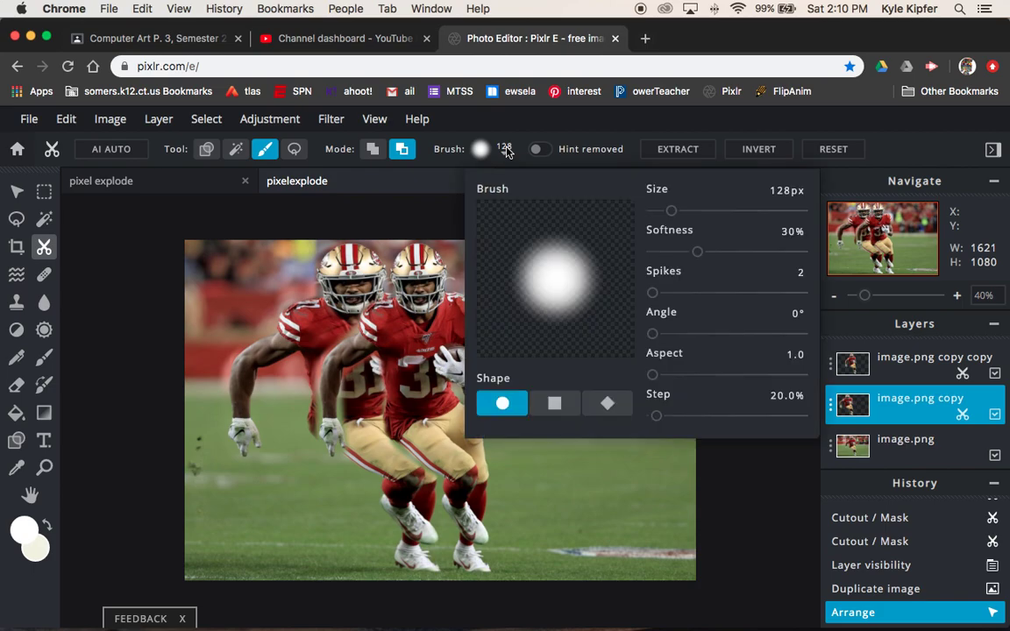
{"action": "left_click", "coordinate": [565, 405]}
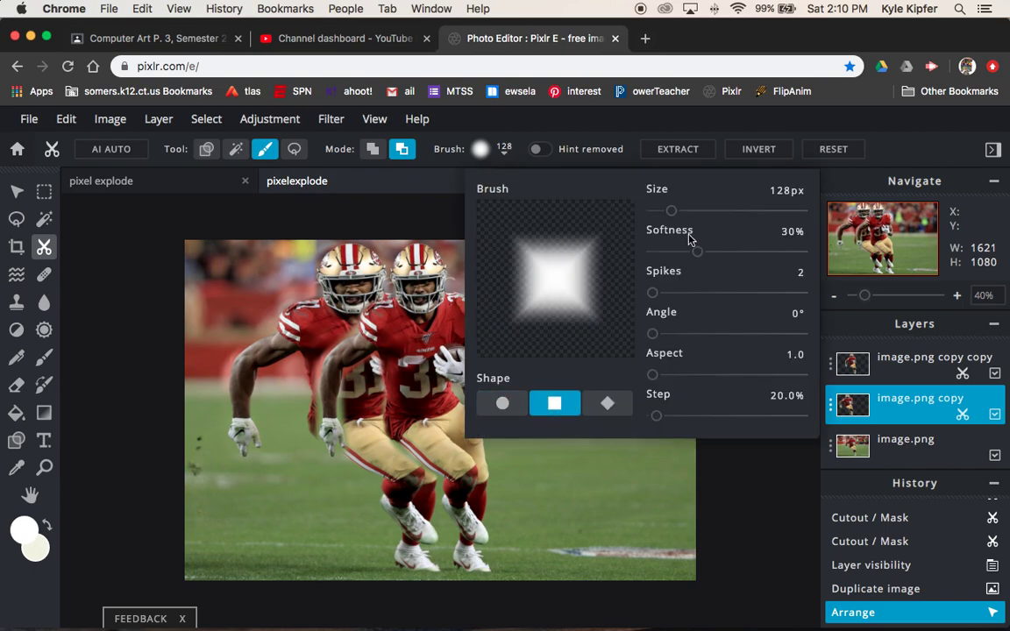
{"action": "left_click_drag", "start_coordinate": [697, 252], "coordinate": [627, 253]}
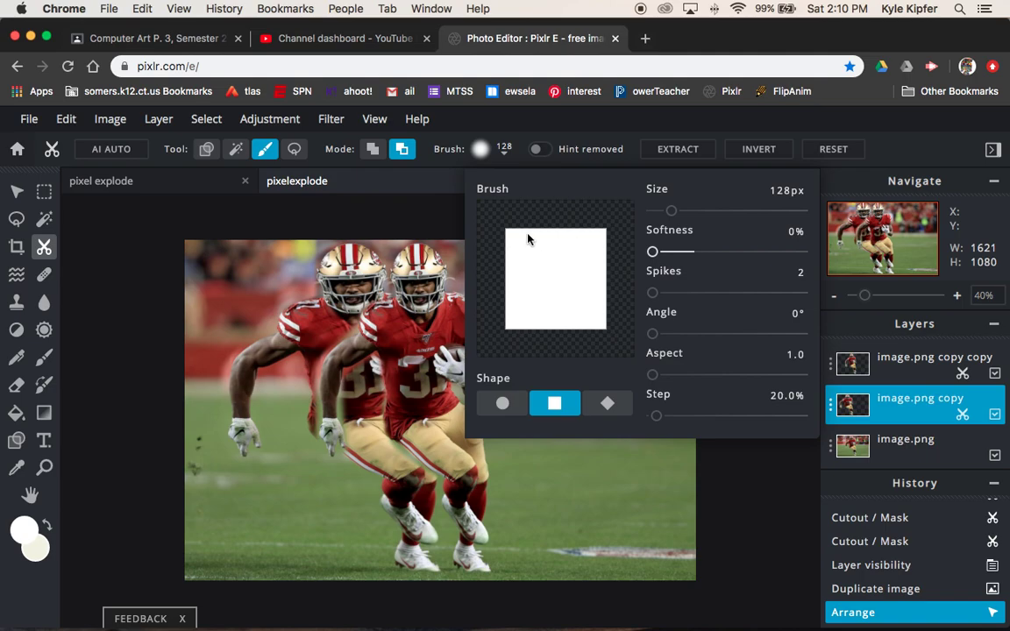
{"action": "left_click_drag", "start_coordinate": [670, 216], "coordinate": [662, 216]}
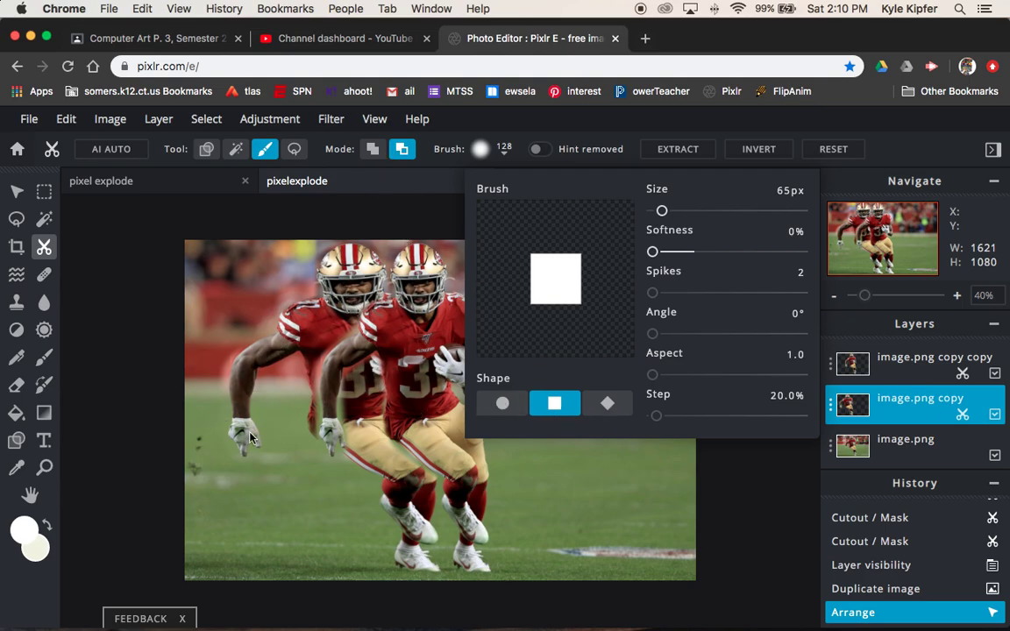
{"action": "left_click", "coordinate": [420, 215]}
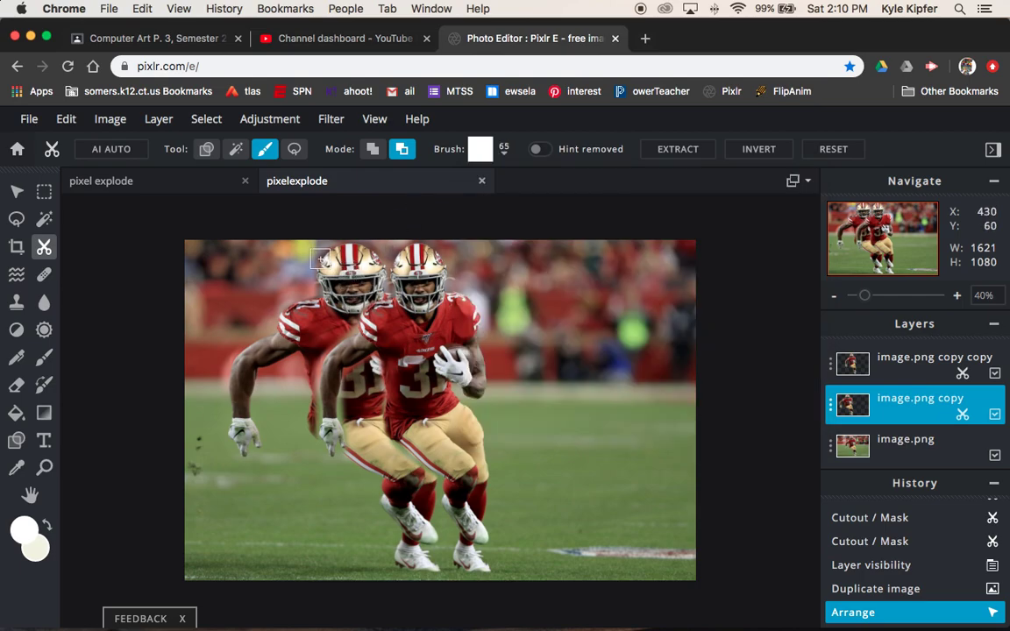
Step: Remove scattered square blocks from the stretched player's helmet, shoulder, arm, torso and legs with the 65 px brush
{"action": "left_click_drag", "start_coordinate": [355, 263], "coordinate": [342, 311]}
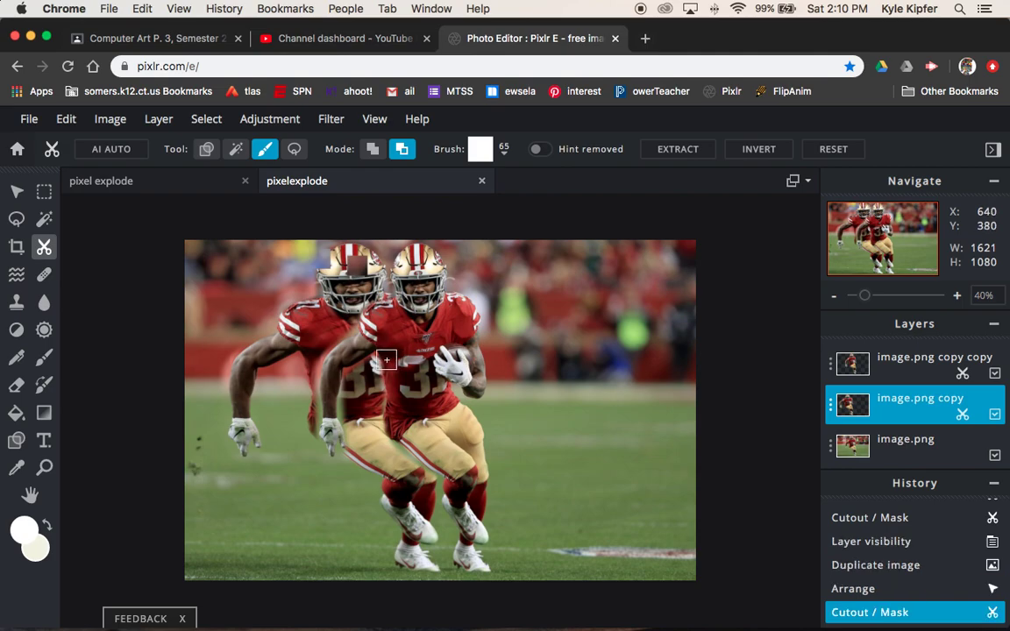
{"action": "mouse_move", "coordinate": [384, 380]}
{"action": "left_mouse_down"}
{"action": "mouse_move", "coordinate": [347, 346]}
{"action": "mouse_move", "coordinate": [243, 322]}
{"action": "left_mouse_up"}
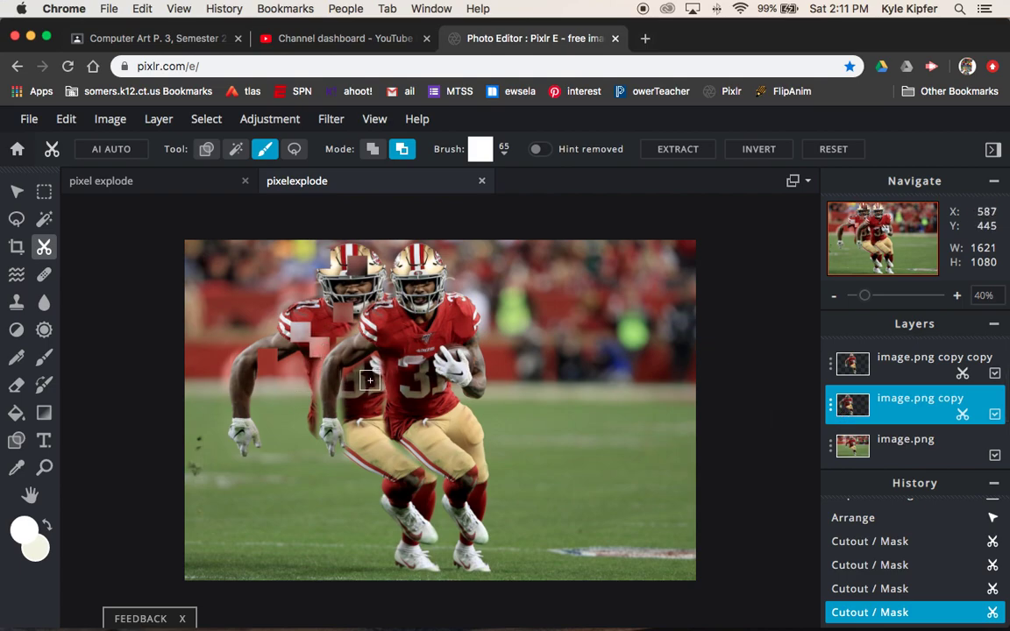
{"action": "left_click_drag", "start_coordinate": [373, 378], "coordinate": [369, 390]}
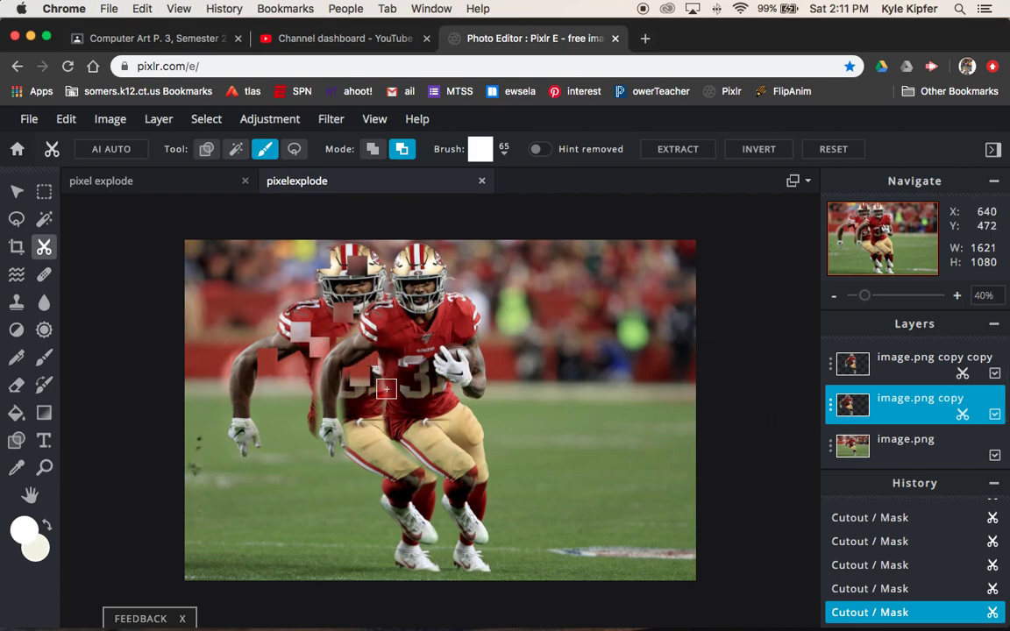
{"action": "left_click", "coordinate": [351, 415]}
{"action": "left_click_drag", "start_coordinate": [351, 416], "coordinate": [368, 400]}
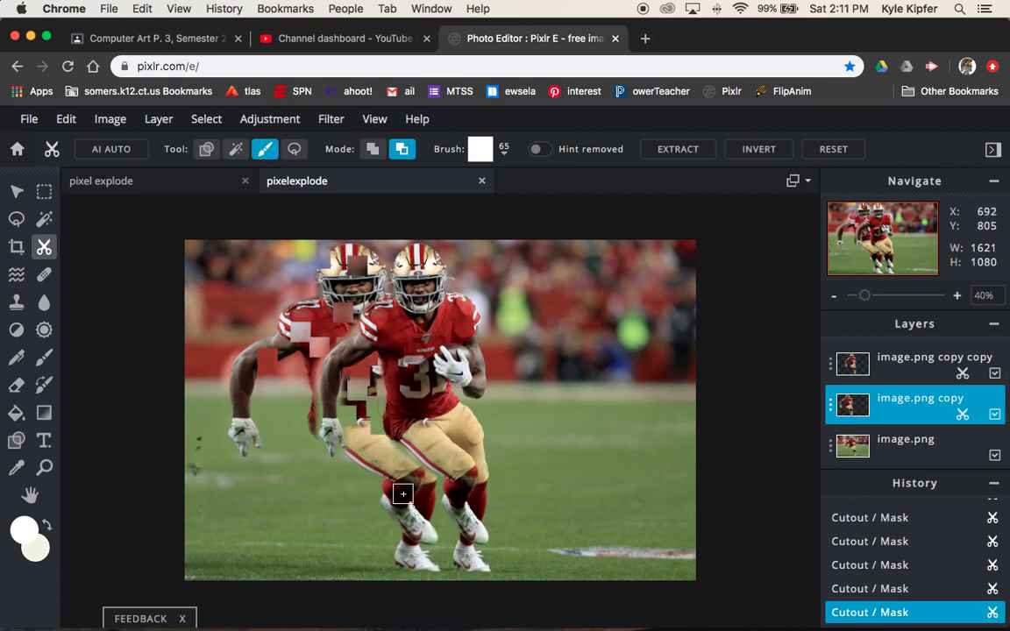
{"action": "mouse_move", "coordinate": [376, 444]}
{"action": "left_mouse_down"}
{"action": "mouse_move", "coordinate": [418, 469]}
{"action": "mouse_move", "coordinate": [426, 495]}
{"action": "mouse_move", "coordinate": [414, 525]}
{"action": "mouse_move", "coordinate": [439, 558]}
{"action": "mouse_move", "coordinate": [421, 578]}
{"action": "mouse_move", "coordinate": [400, 555]}
{"action": "mouse_move", "coordinate": [372, 446]}
{"action": "mouse_move", "coordinate": [352, 415]}
{"action": "mouse_move", "coordinate": [262, 370]}
{"action": "mouse_move", "coordinate": [251, 385]}
{"action": "mouse_move", "coordinate": [233, 369]}
{"action": "mouse_move", "coordinate": [237, 419]}
{"action": "mouse_move", "coordinate": [243, 411]}
{"action": "mouse_move", "coordinate": [272, 433]}
{"action": "mouse_move", "coordinate": [242, 458]}
{"action": "mouse_move", "coordinate": [223, 438]}
{"action": "mouse_move", "coordinate": [277, 389]}
{"action": "mouse_move", "coordinate": [325, 322]}
{"action": "mouse_move", "coordinate": [321, 269]}
{"action": "mouse_move", "coordinate": [381, 257]}
{"action": "mouse_move", "coordinate": [339, 245]}
{"action": "mouse_move", "coordinate": [391, 302]}
{"action": "mouse_move", "coordinate": [372, 313]}
{"action": "mouse_move", "coordinate": [359, 294]}
{"action": "mouse_move", "coordinate": [455, 342]}
{"action": "mouse_move", "coordinate": [394, 323]}
{"action": "mouse_move", "coordinate": [355, 295]}
{"action": "mouse_move", "coordinate": [360, 520]}
{"action": "mouse_move", "coordinate": [399, 494]}
{"action": "left_mouse_up"}
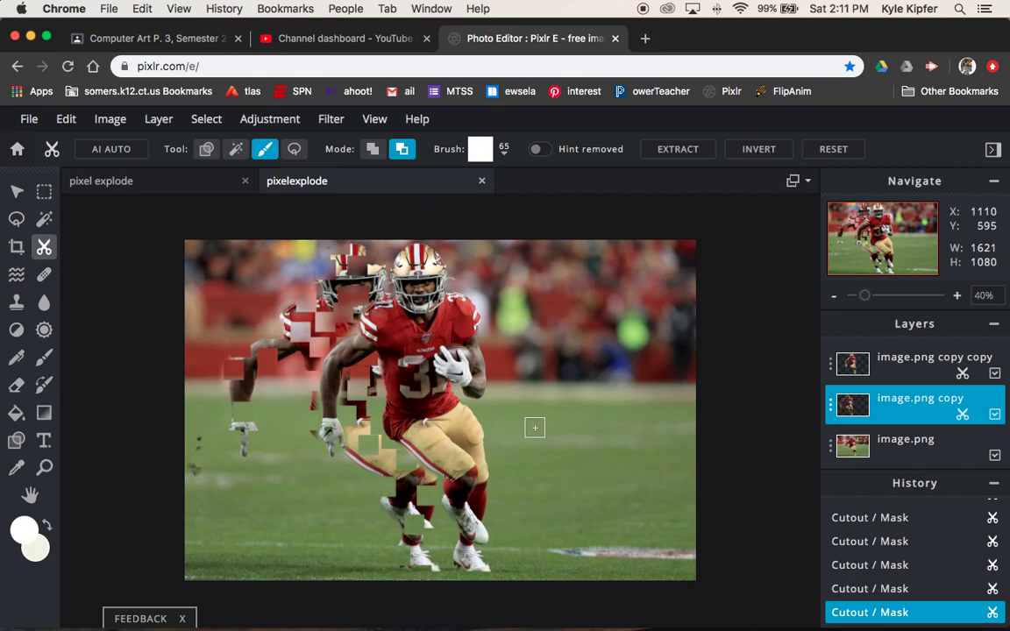
Step: Reduce the square brush to 23 px and remove smaller blocks across the stretched player
{"action": "left_click", "coordinate": [505, 149]}
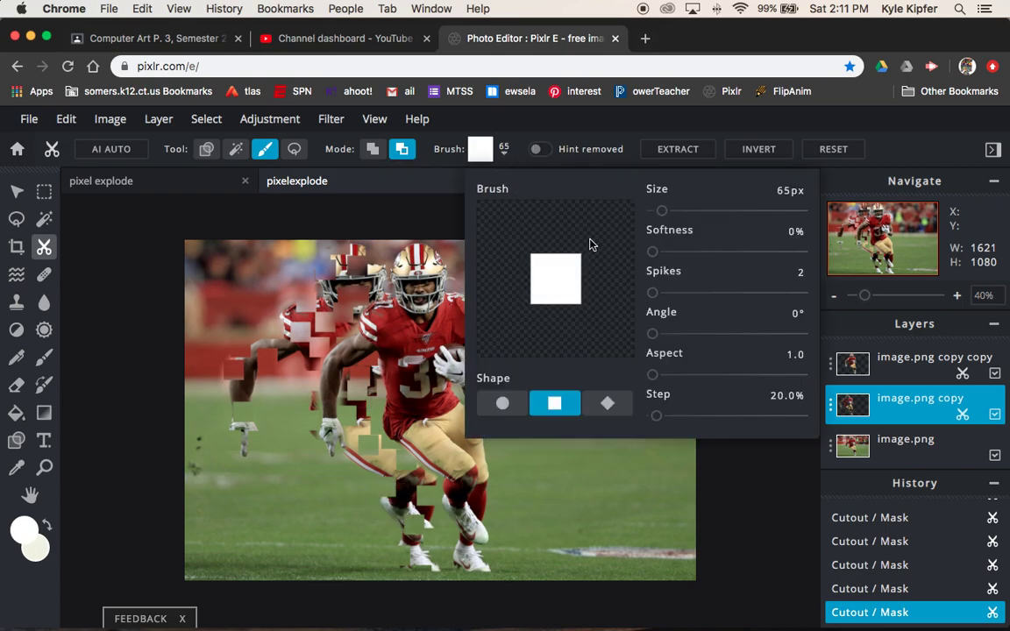
{"action": "left_click", "coordinate": [664, 214]}
{"action": "left_click_drag", "start_coordinate": [665, 214], "coordinate": [658, 218]}
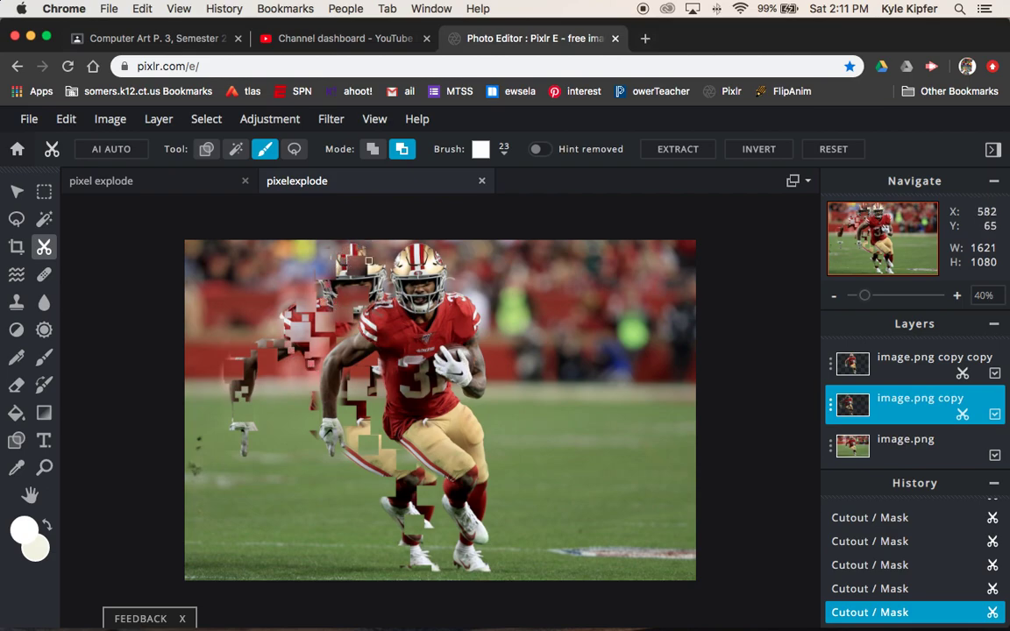
{"action": "scroll", "coordinate": [354, 437], "scroll_direction": "down", "scroll_amount": 5}
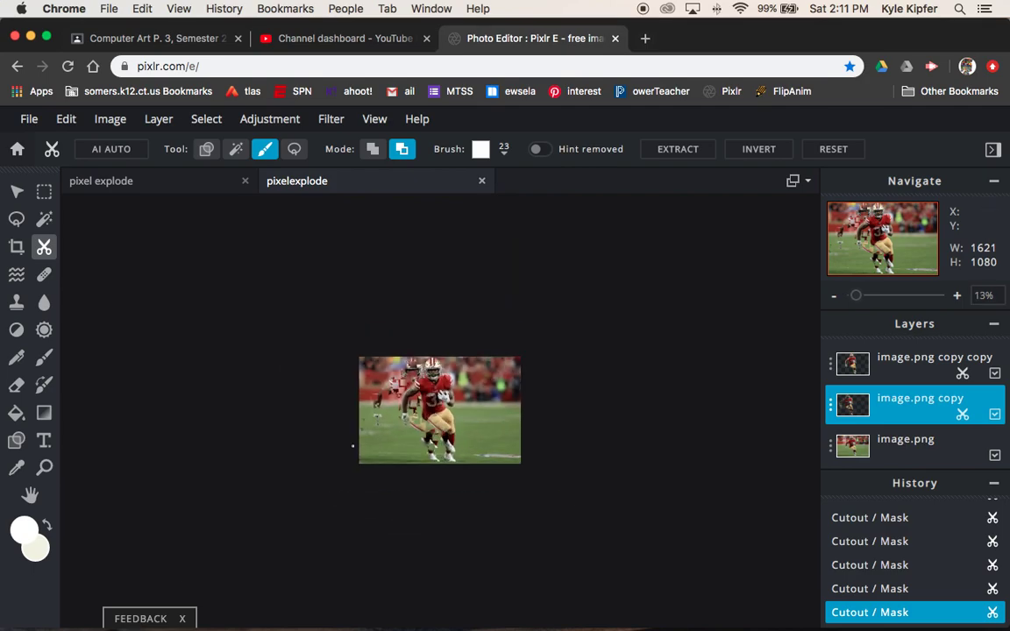
{"action": "scroll", "coordinate": [456, 411], "scroll_direction": "up", "scroll_amount": 6}
{"action": "scroll", "coordinate": [456, 410], "scroll_direction": "down", "scroll_amount": 2}
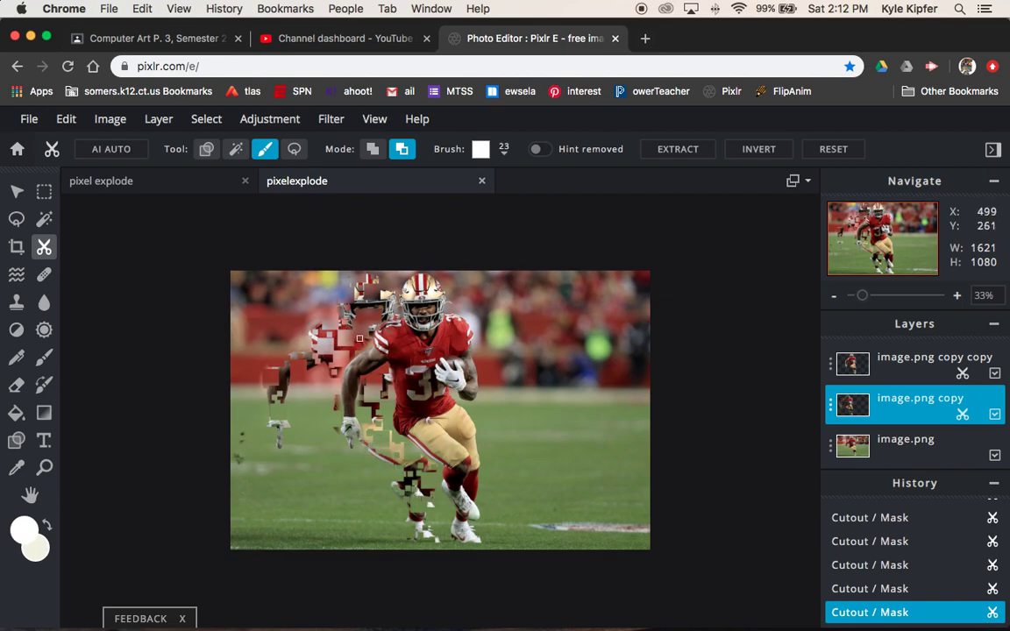
Step: Reduce the square brush to 7 px and remove tiny pixel blocks from the stretched player's arm and body
{"action": "left_click", "coordinate": [504, 151]}
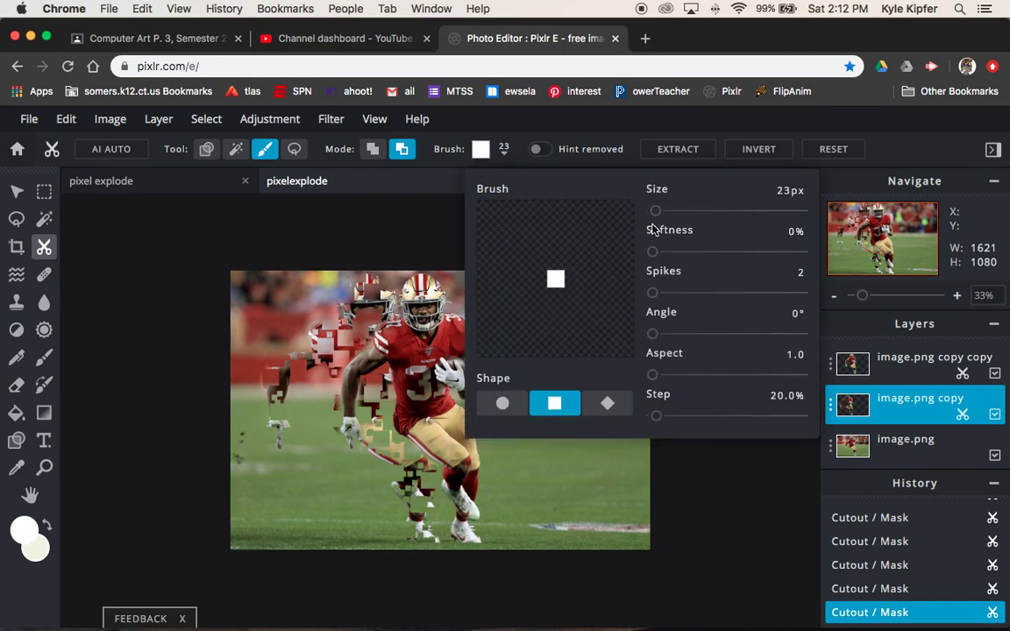
{"action": "mouse_move", "coordinate": [656, 209]}
{"action": "left_mouse_down"}
{"action": "mouse_move", "coordinate": [655, 218]}
{"action": "mouse_move", "coordinate": [654, 209]}
{"action": "left_mouse_up"}
{"action": "left_click", "coordinate": [324, 316]}
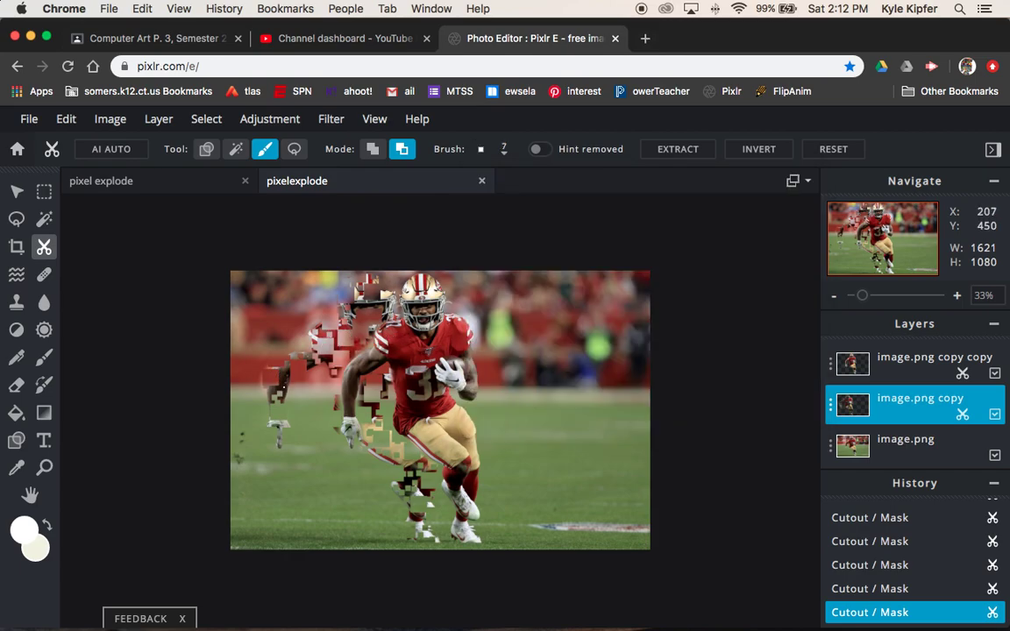
{"action": "scroll", "coordinate": [390, 341], "scroll_direction": "up", "scroll_amount": 3}
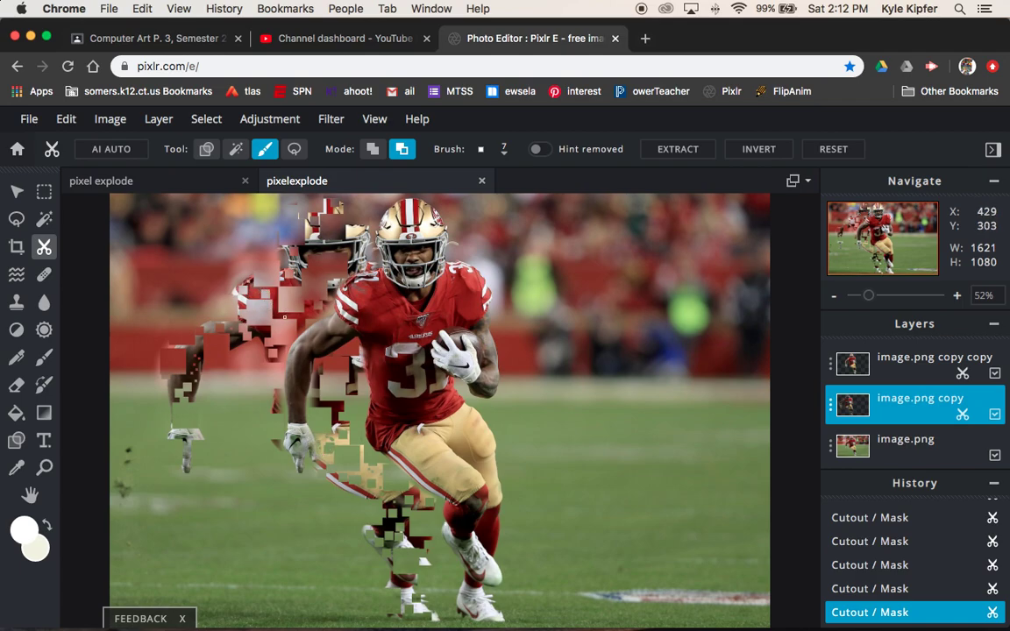
Step: Enlarge the square brush to 44 px and remove more blocks from the stretched player's arm and thigh
{"action": "left_click", "coordinate": [504, 150]}
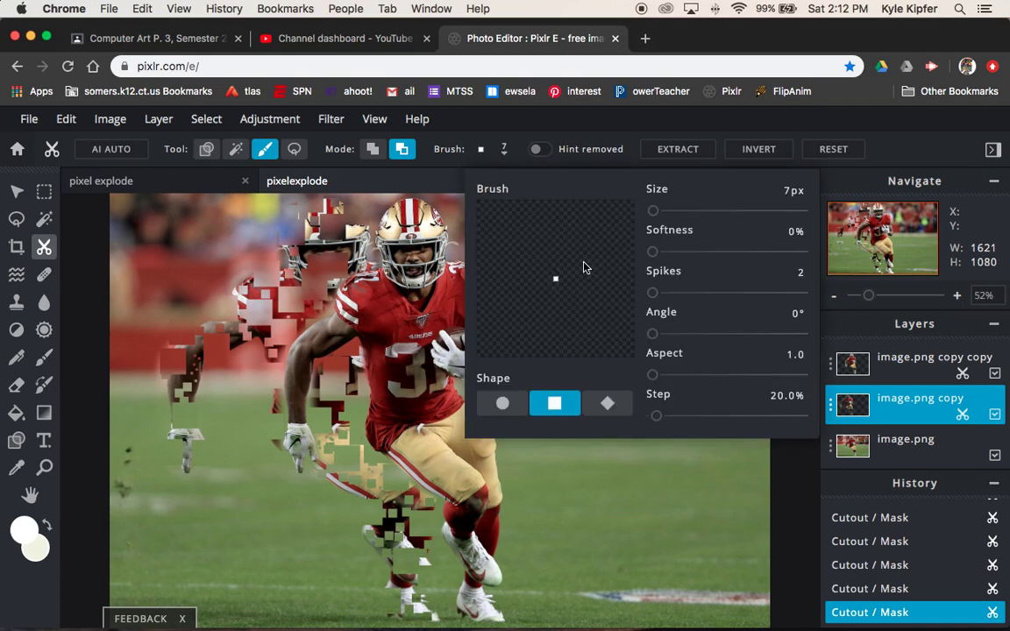
{"action": "left_click", "coordinate": [658, 215]}
{"action": "left_click_drag", "start_coordinate": [660, 218], "coordinate": [657, 211]}
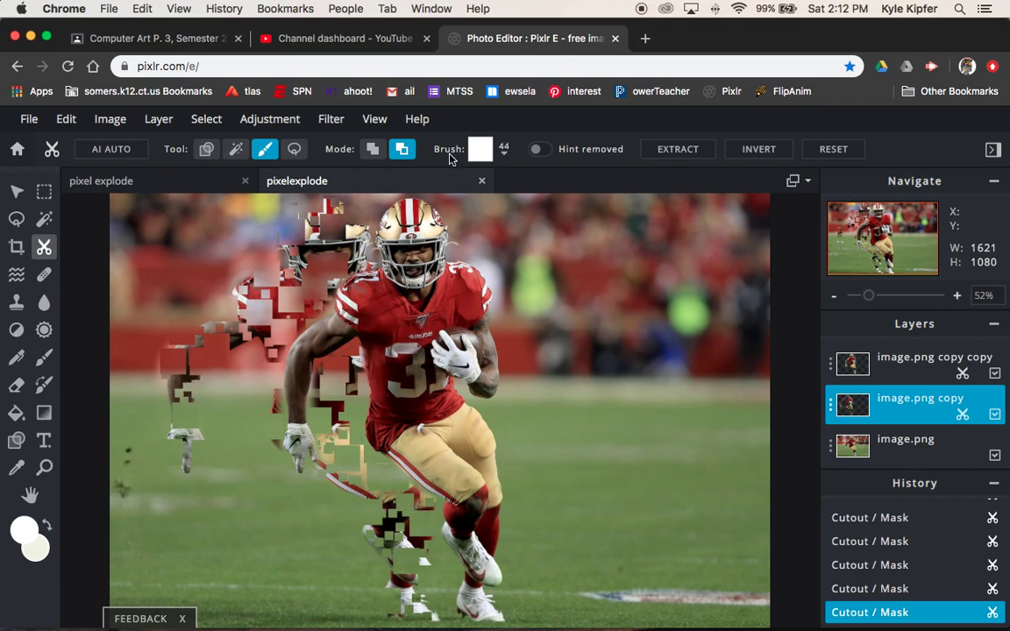
Step: Switch the cutout to adding with a 23 px square brush and paint scattered pixel squares back on and around the stretched player
{"action": "left_click", "coordinate": [373, 151]}
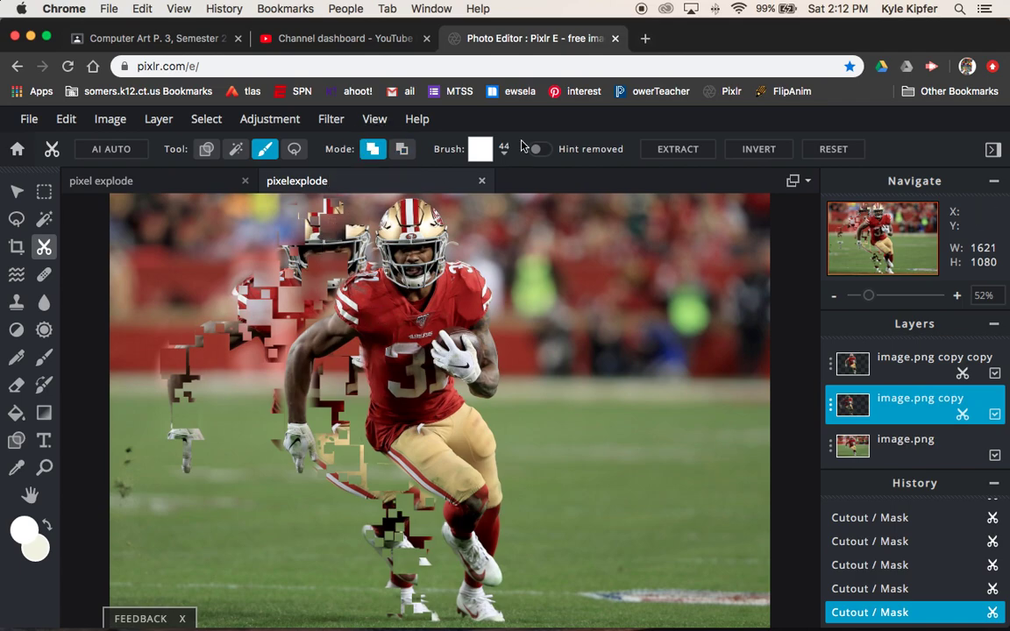
{"action": "left_click", "coordinate": [480, 149]}
{"action": "left_click_drag", "start_coordinate": [659, 212], "coordinate": [655, 210]}
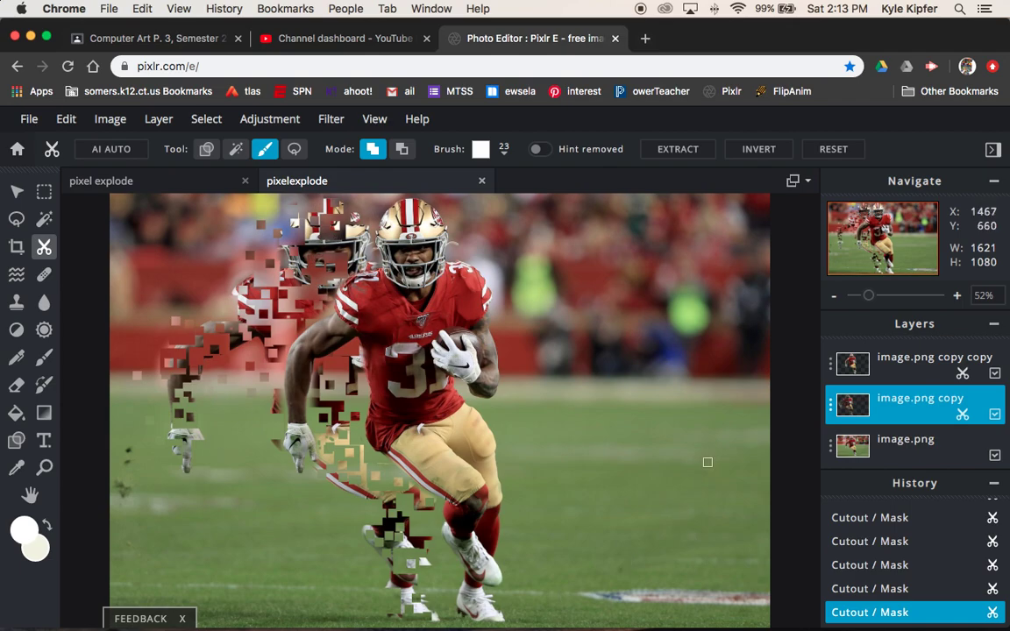
Step: Save the image as pixelexplode in JPG format at high quality (90%), 1621 by 1080, and close the save dialog
{"action": "left_click", "coordinate": [35, 121]}
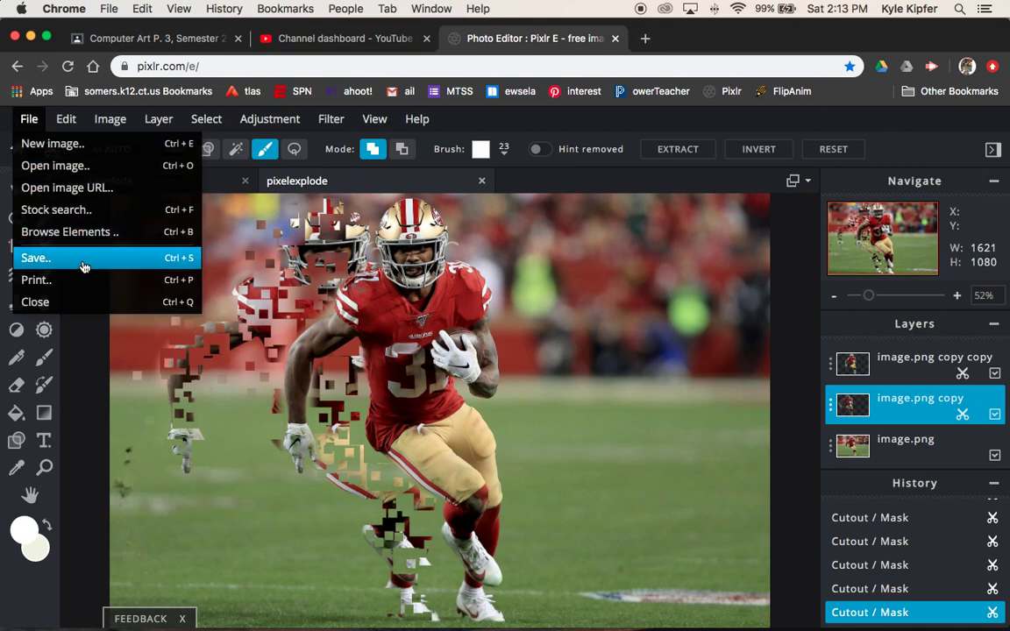
{"action": "left_click", "coordinate": [82, 261]}
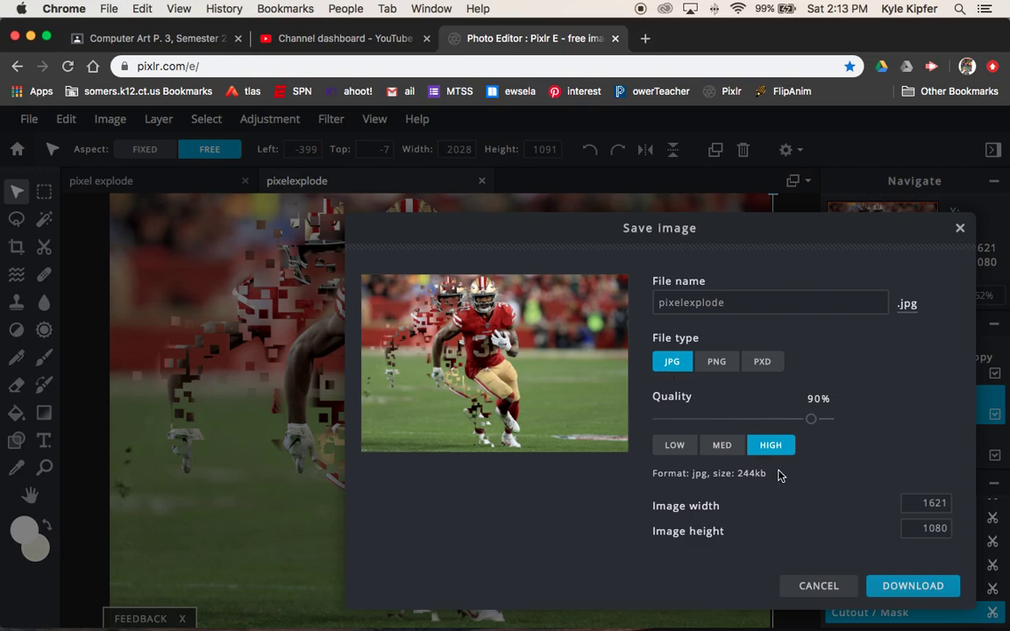
{"action": "left_click", "coordinate": [937, 588]}
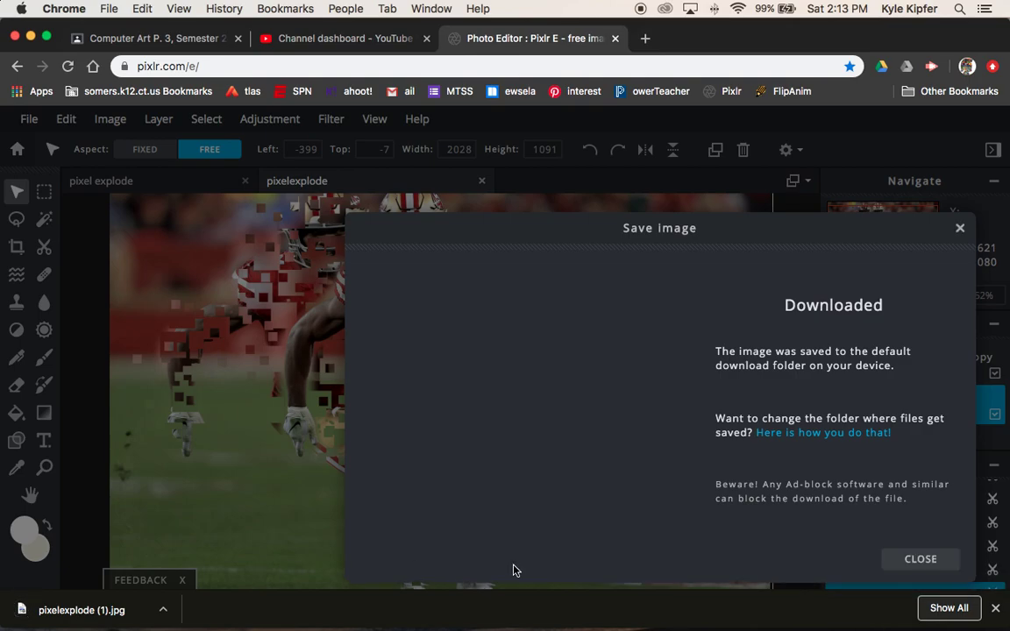
{"action": "left_click", "coordinate": [948, 562]}
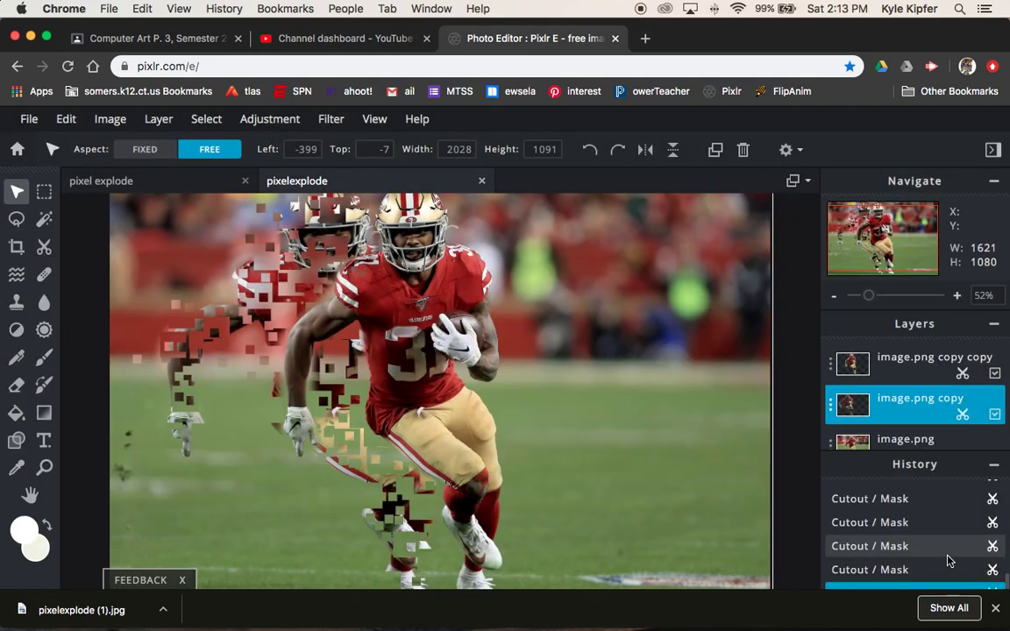